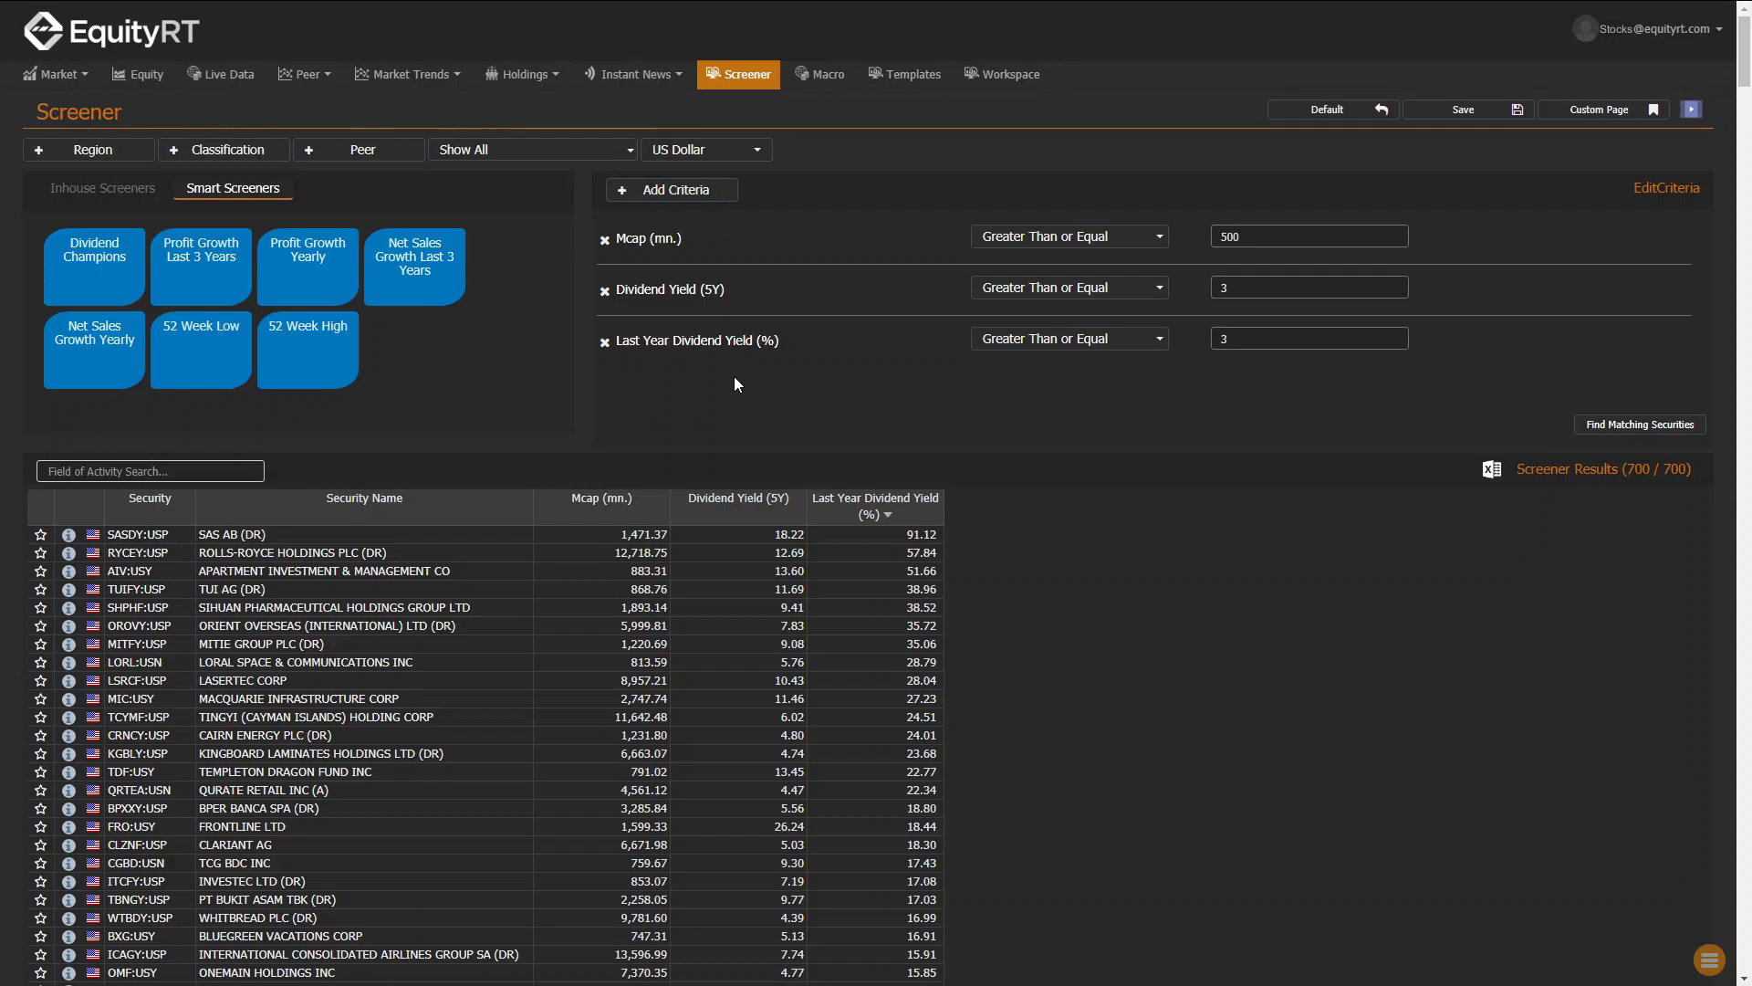
# Load the Dividend Champions screener and extend its region to include UK and Canada.
pyautogui.click(67, 263)
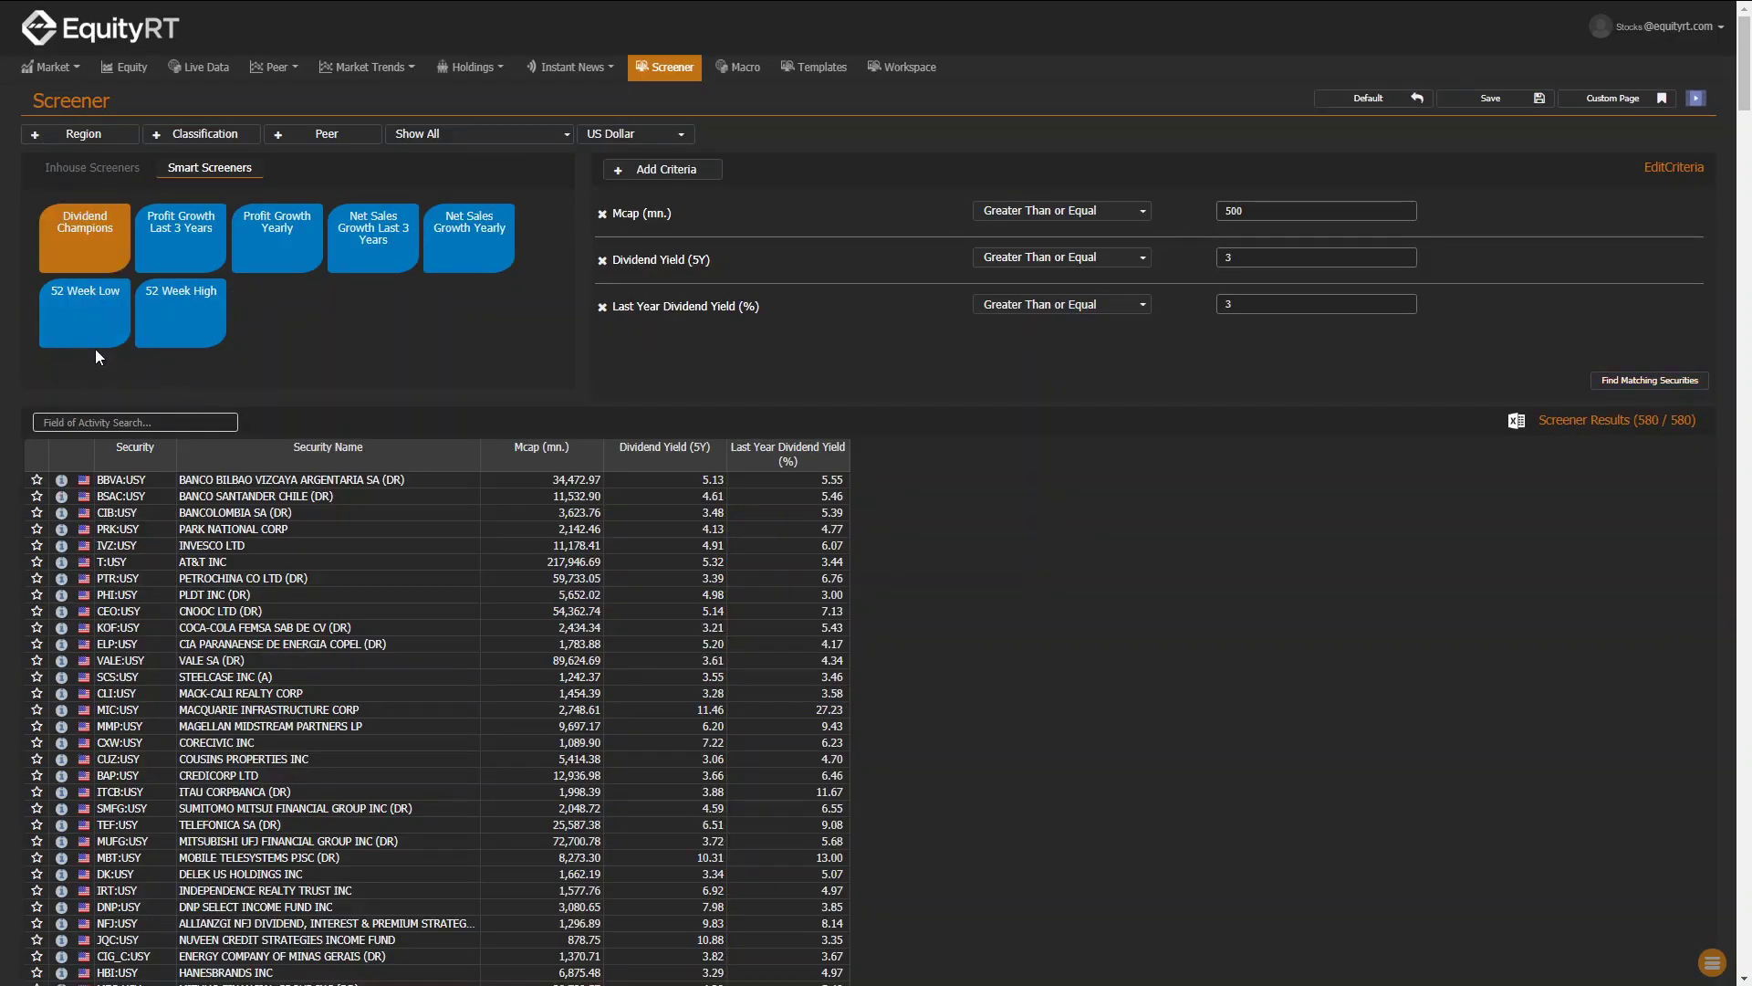
pyautogui.click(64, 139)
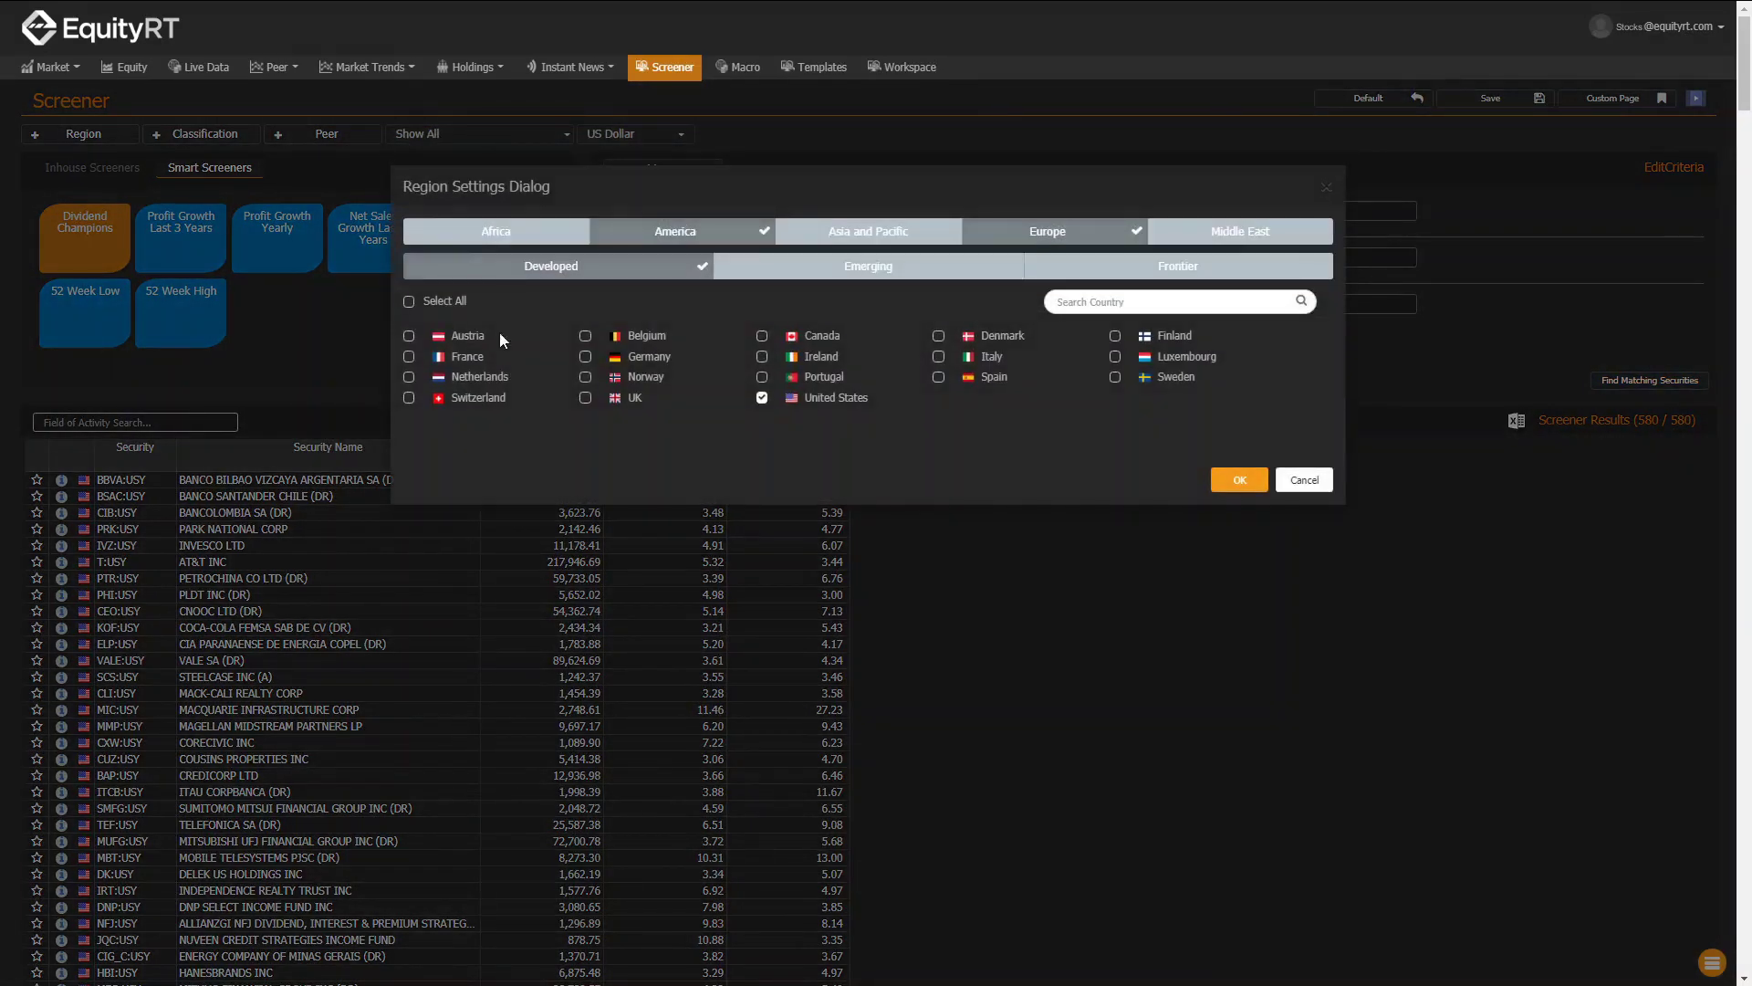
pyautogui.click(633, 401)
pyautogui.click(823, 340)
pyautogui.click(1239, 480)
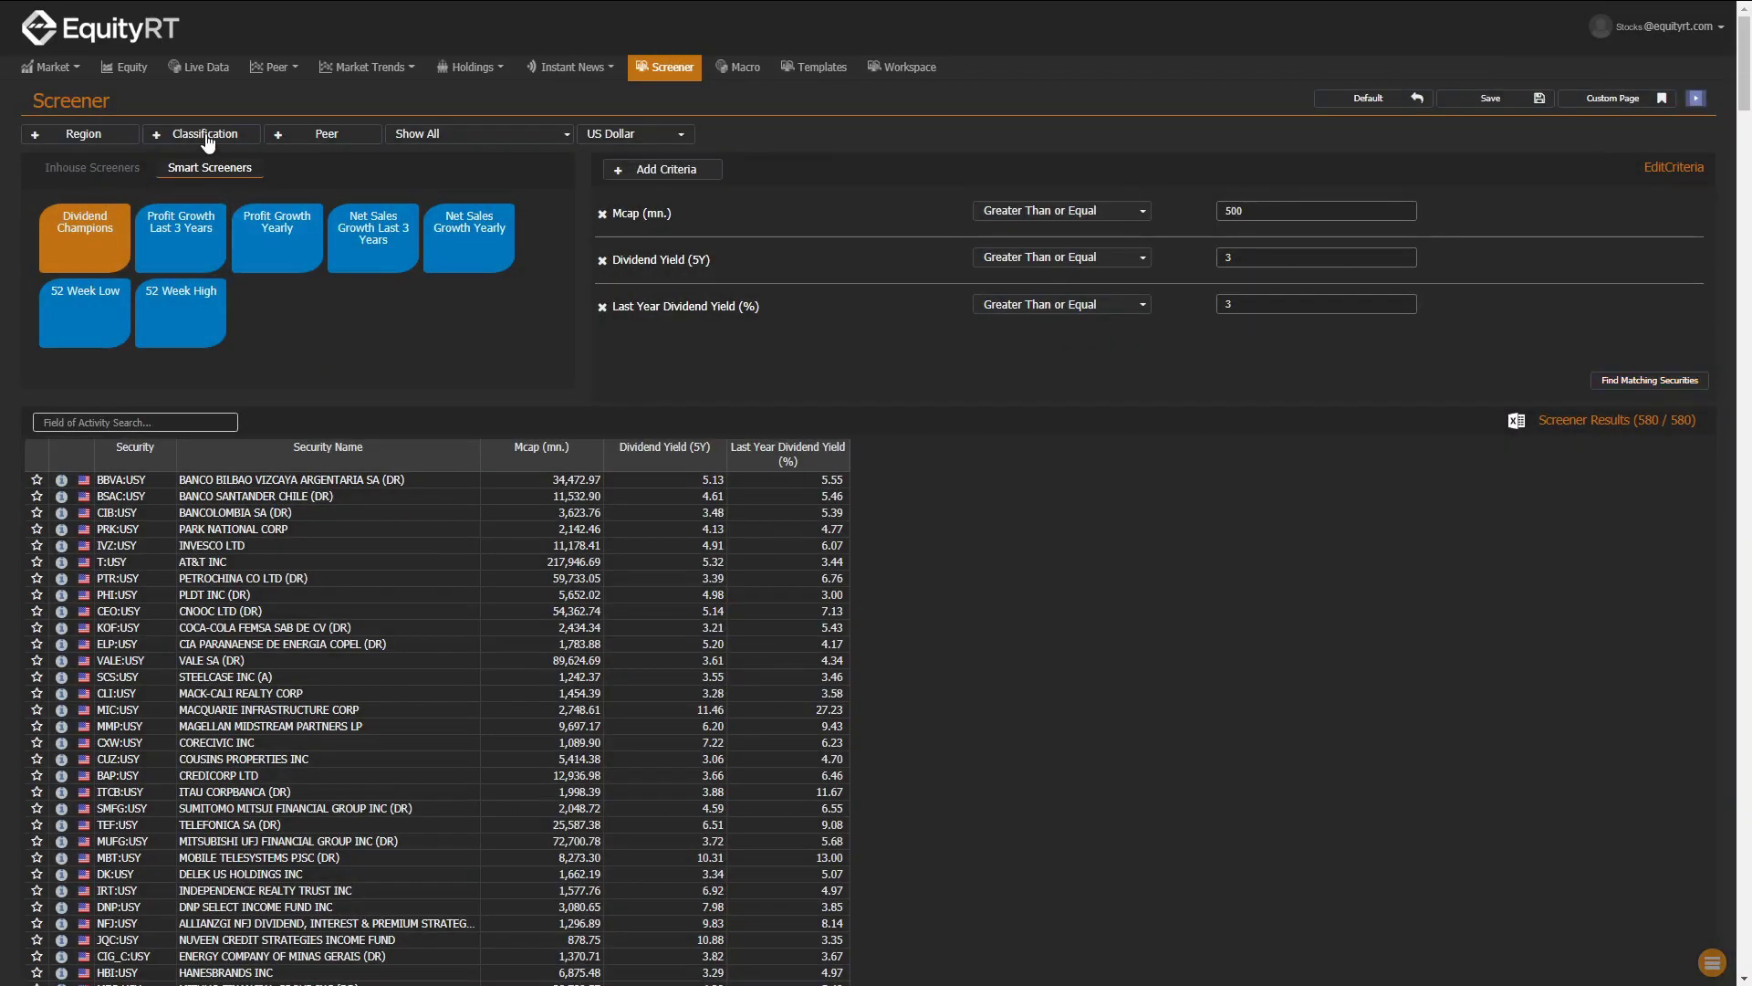
# Review the market-cap classification settings and confirm them unchanged.
pyautogui.click(206, 137)
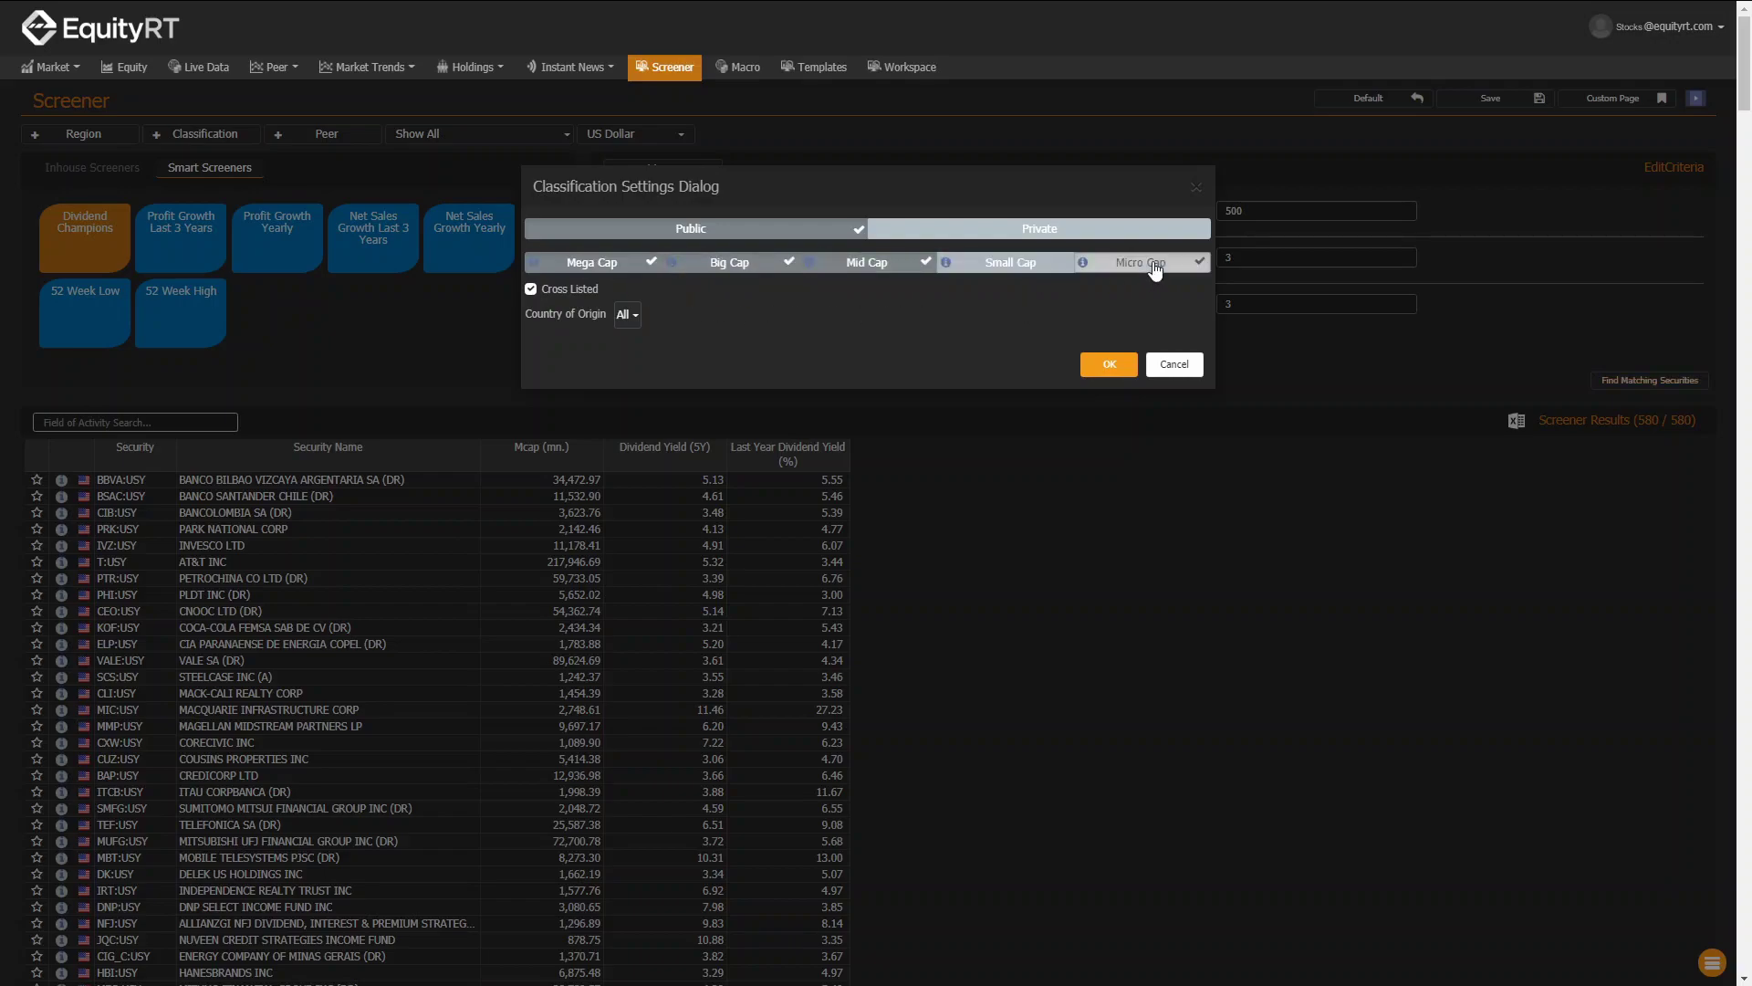
pyautogui.click(1109, 364)
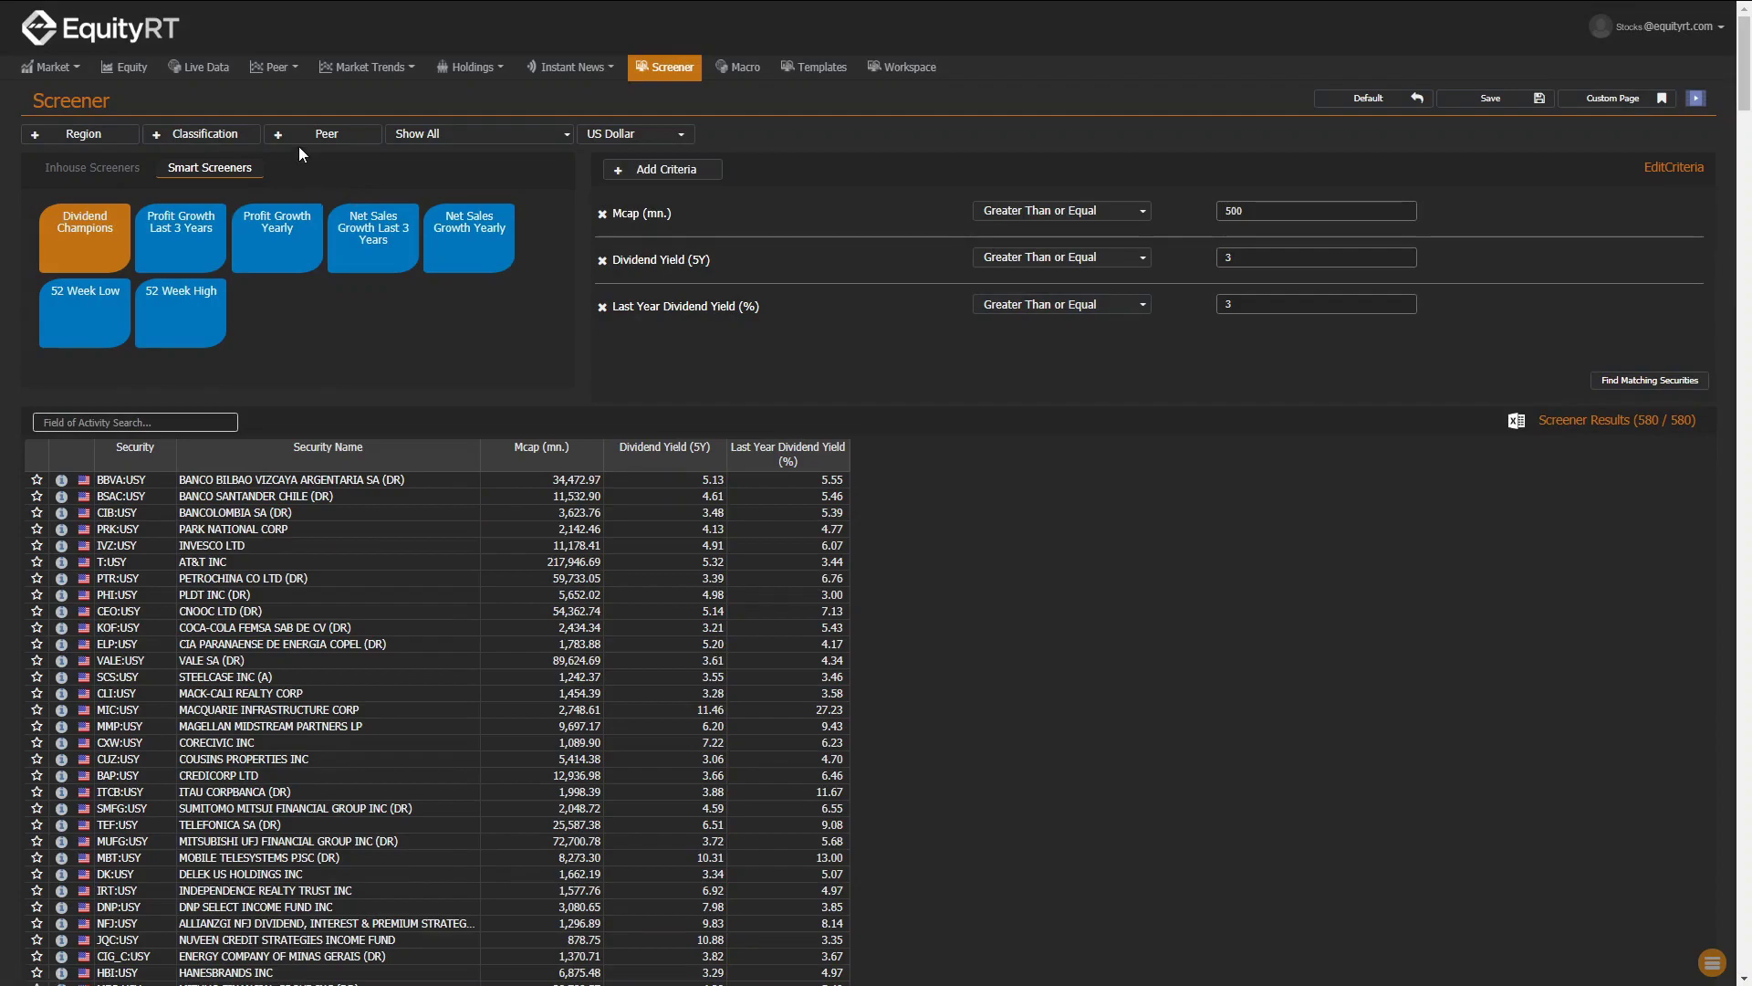
# Limit the peer industry to Pharma - General and Pharma - Specialty under Medical Care.
pyautogui.click(307, 138)
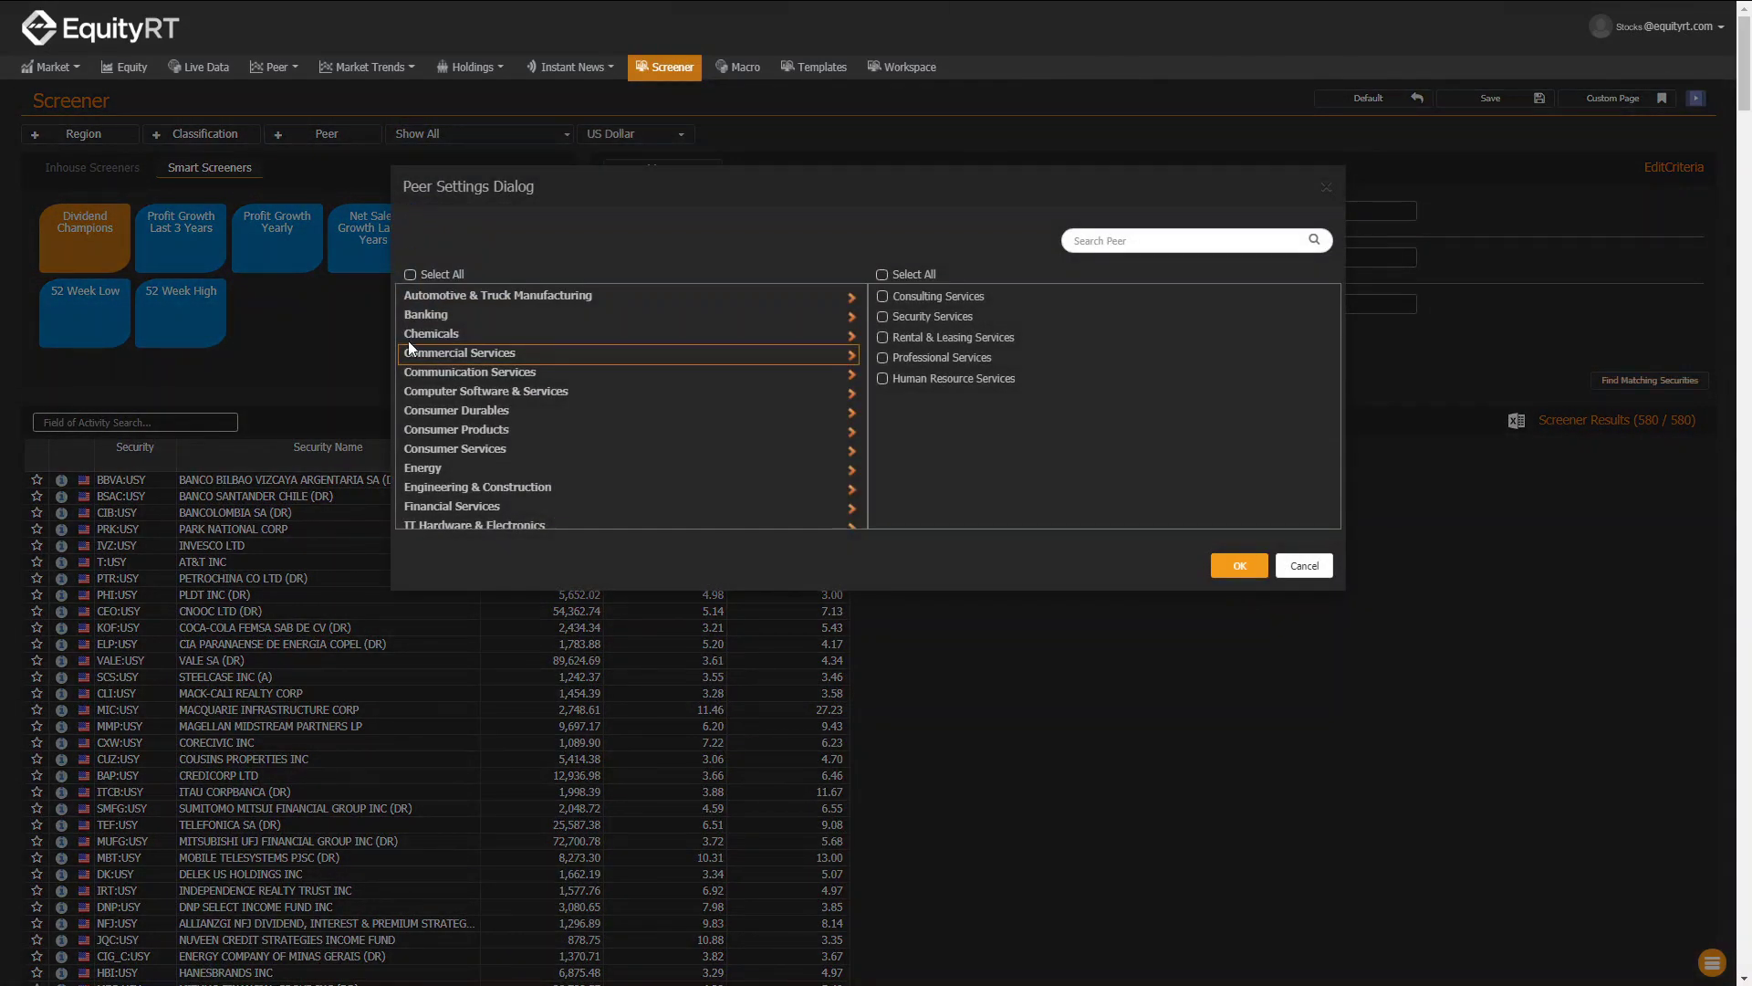
pyautogui.scroll(-5, 620, 402)
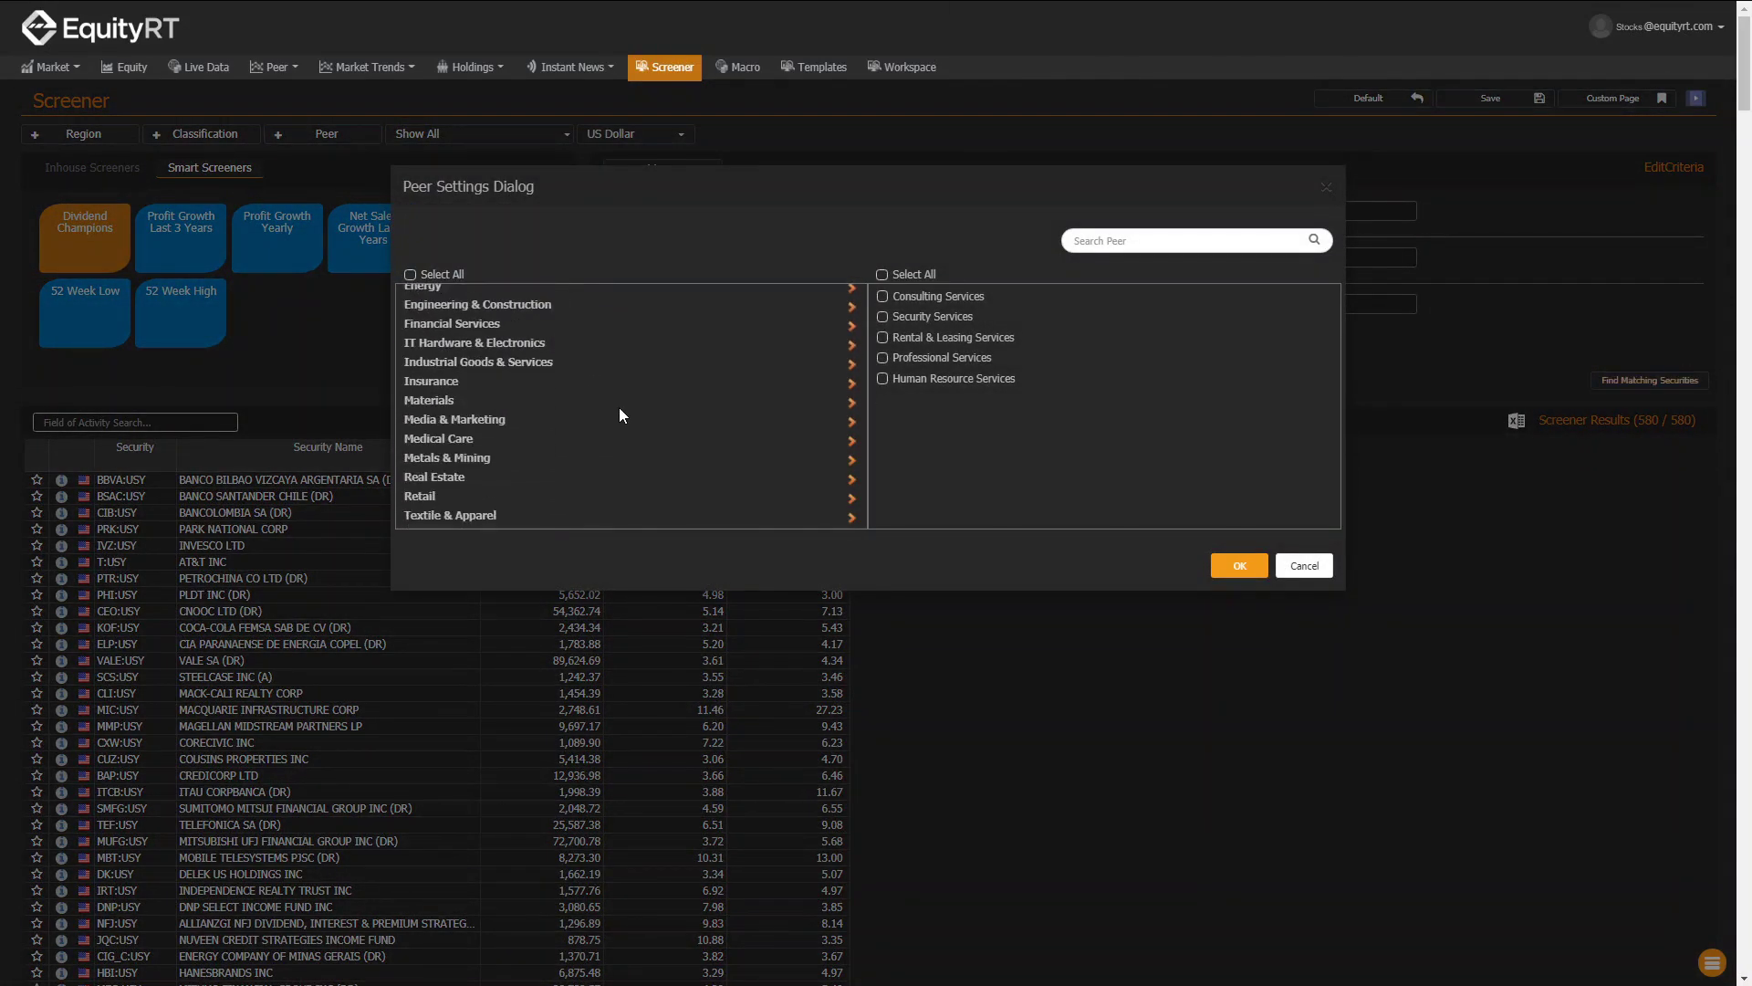
pyautogui.click(457, 396)
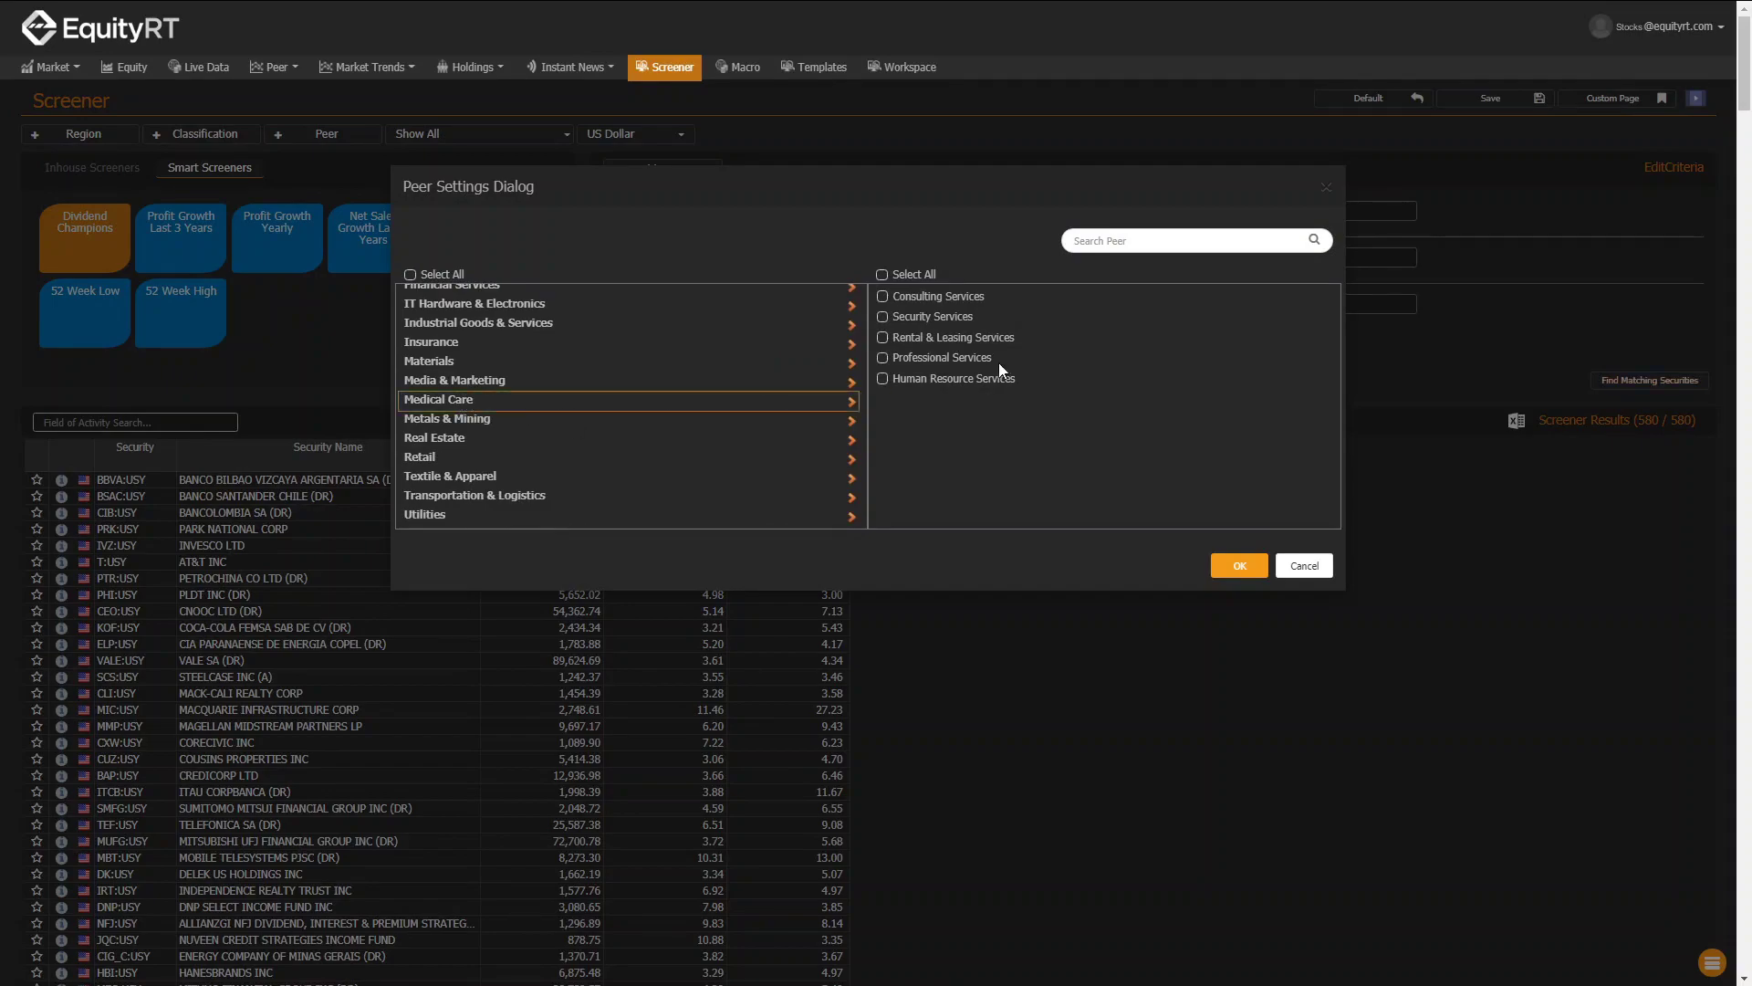
pyautogui.click(935, 339)
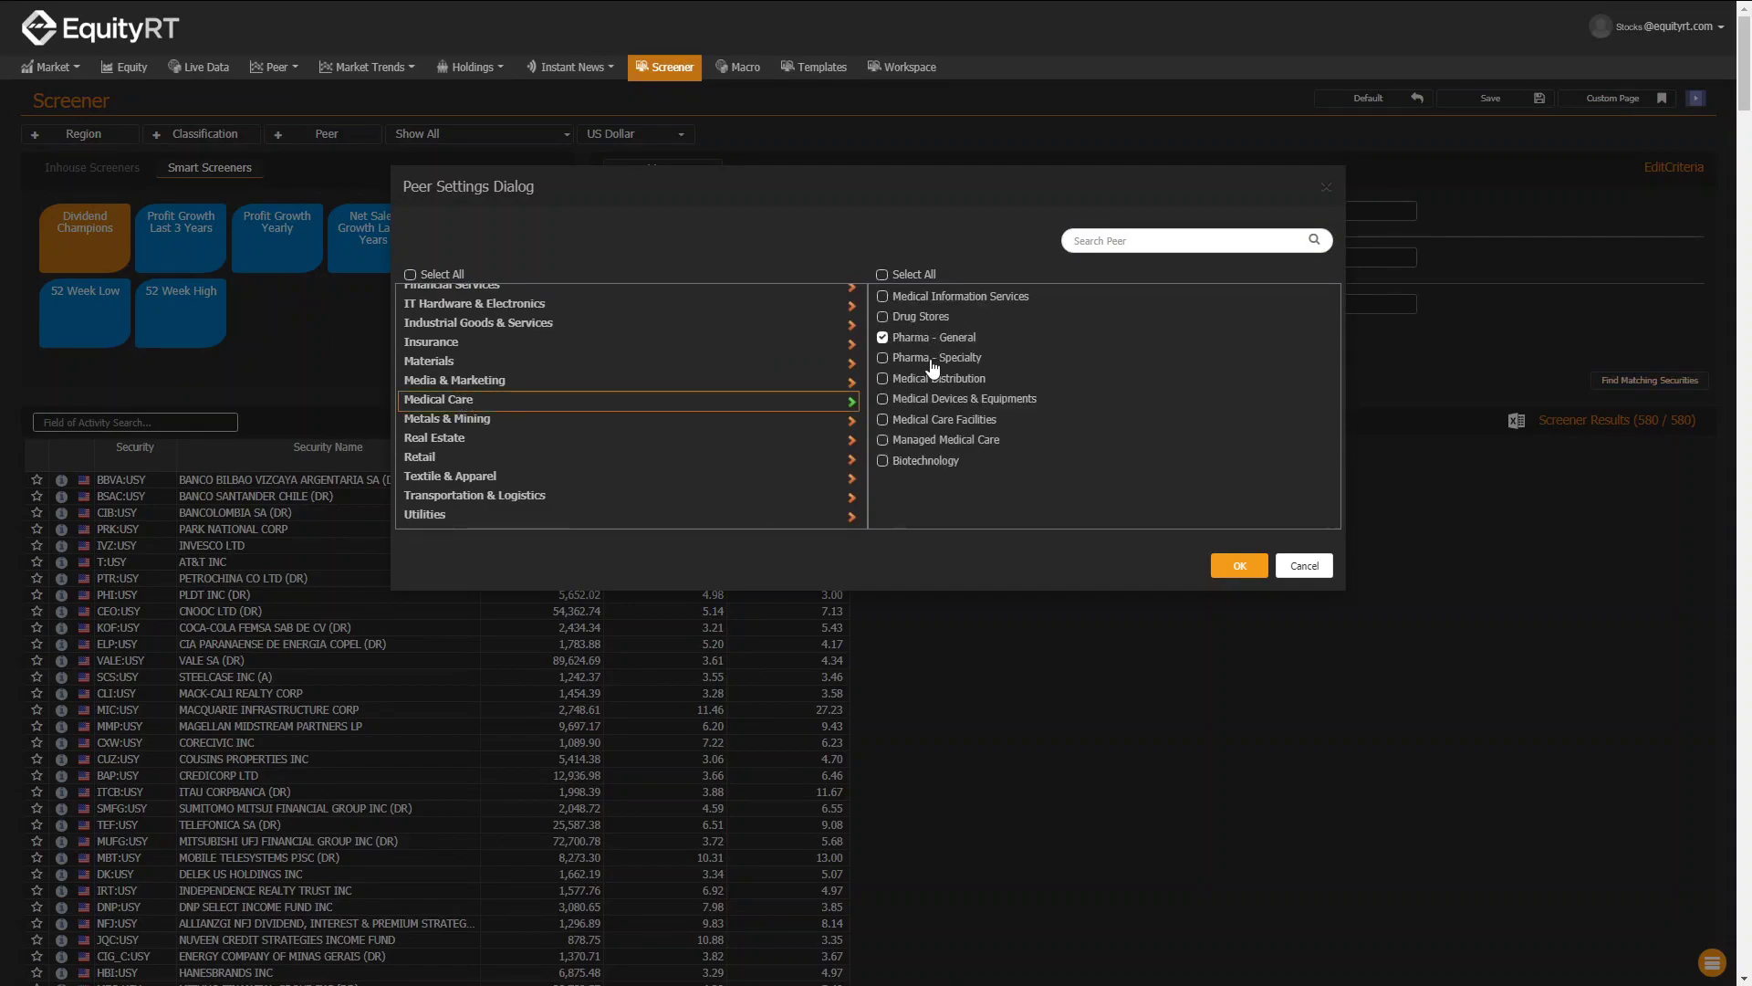
pyautogui.click(932, 360)
pyautogui.click(1238, 566)
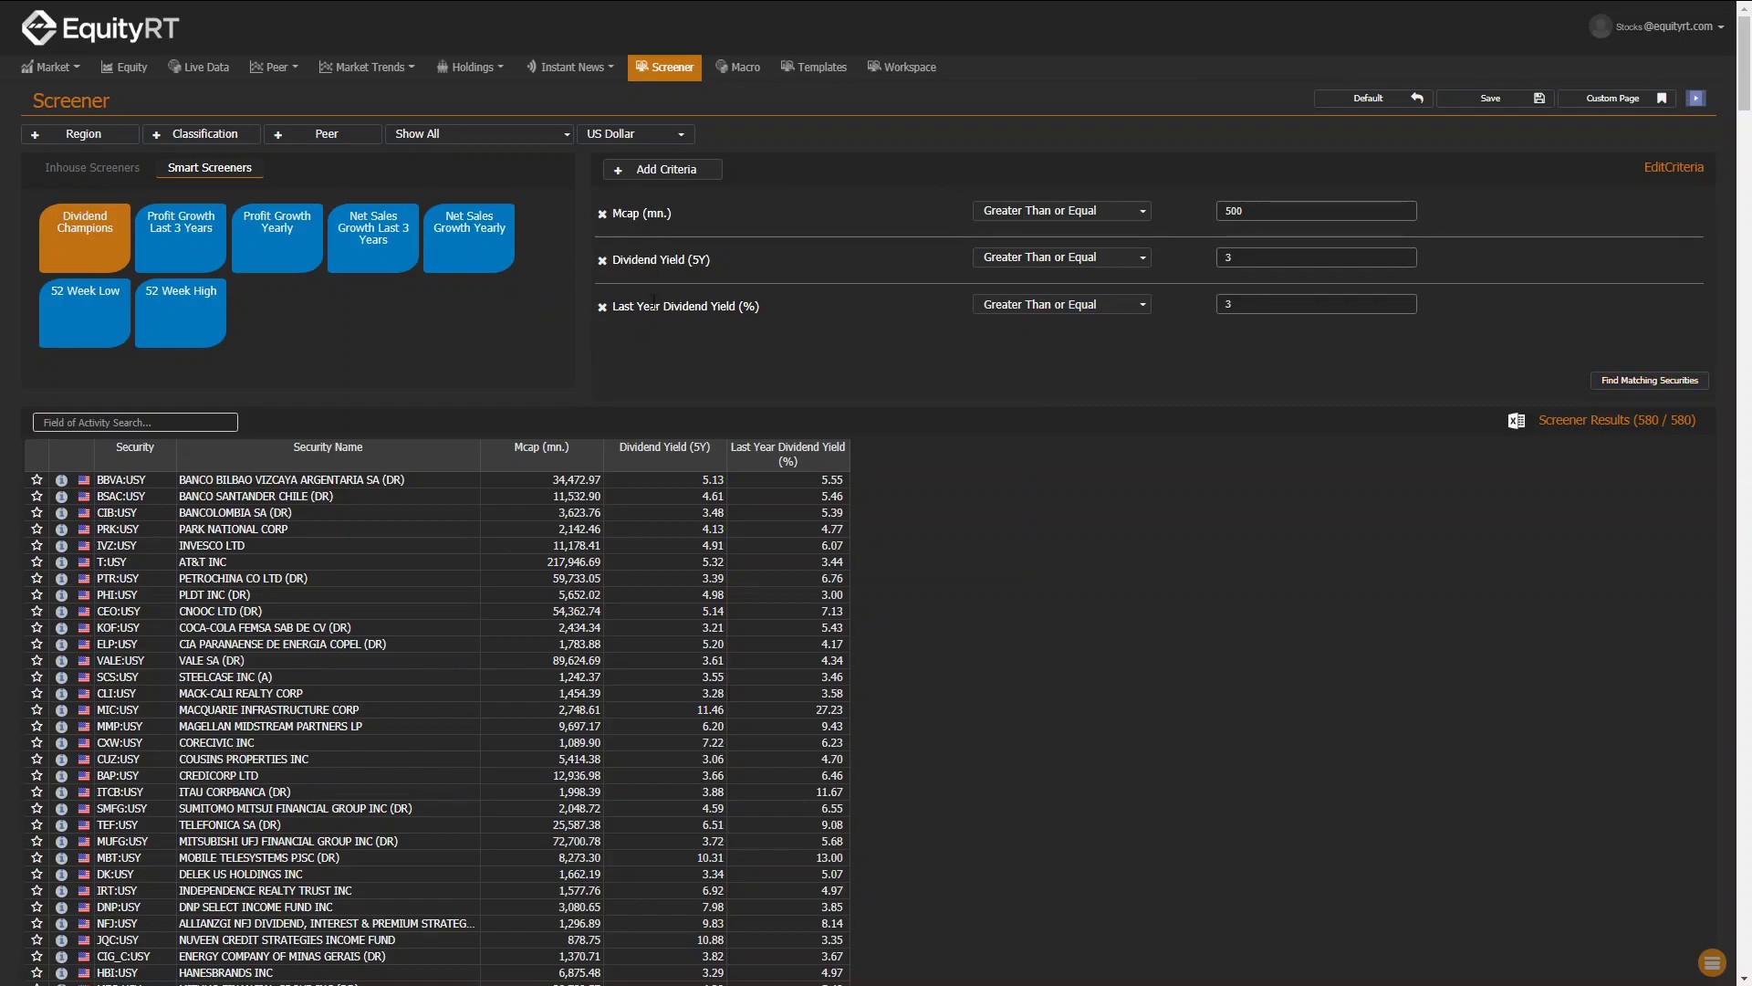
# Remove both dividend yield criteria and add P/E and P/BV instead.
pyautogui.click(603, 261)
pyautogui.click(603, 261)
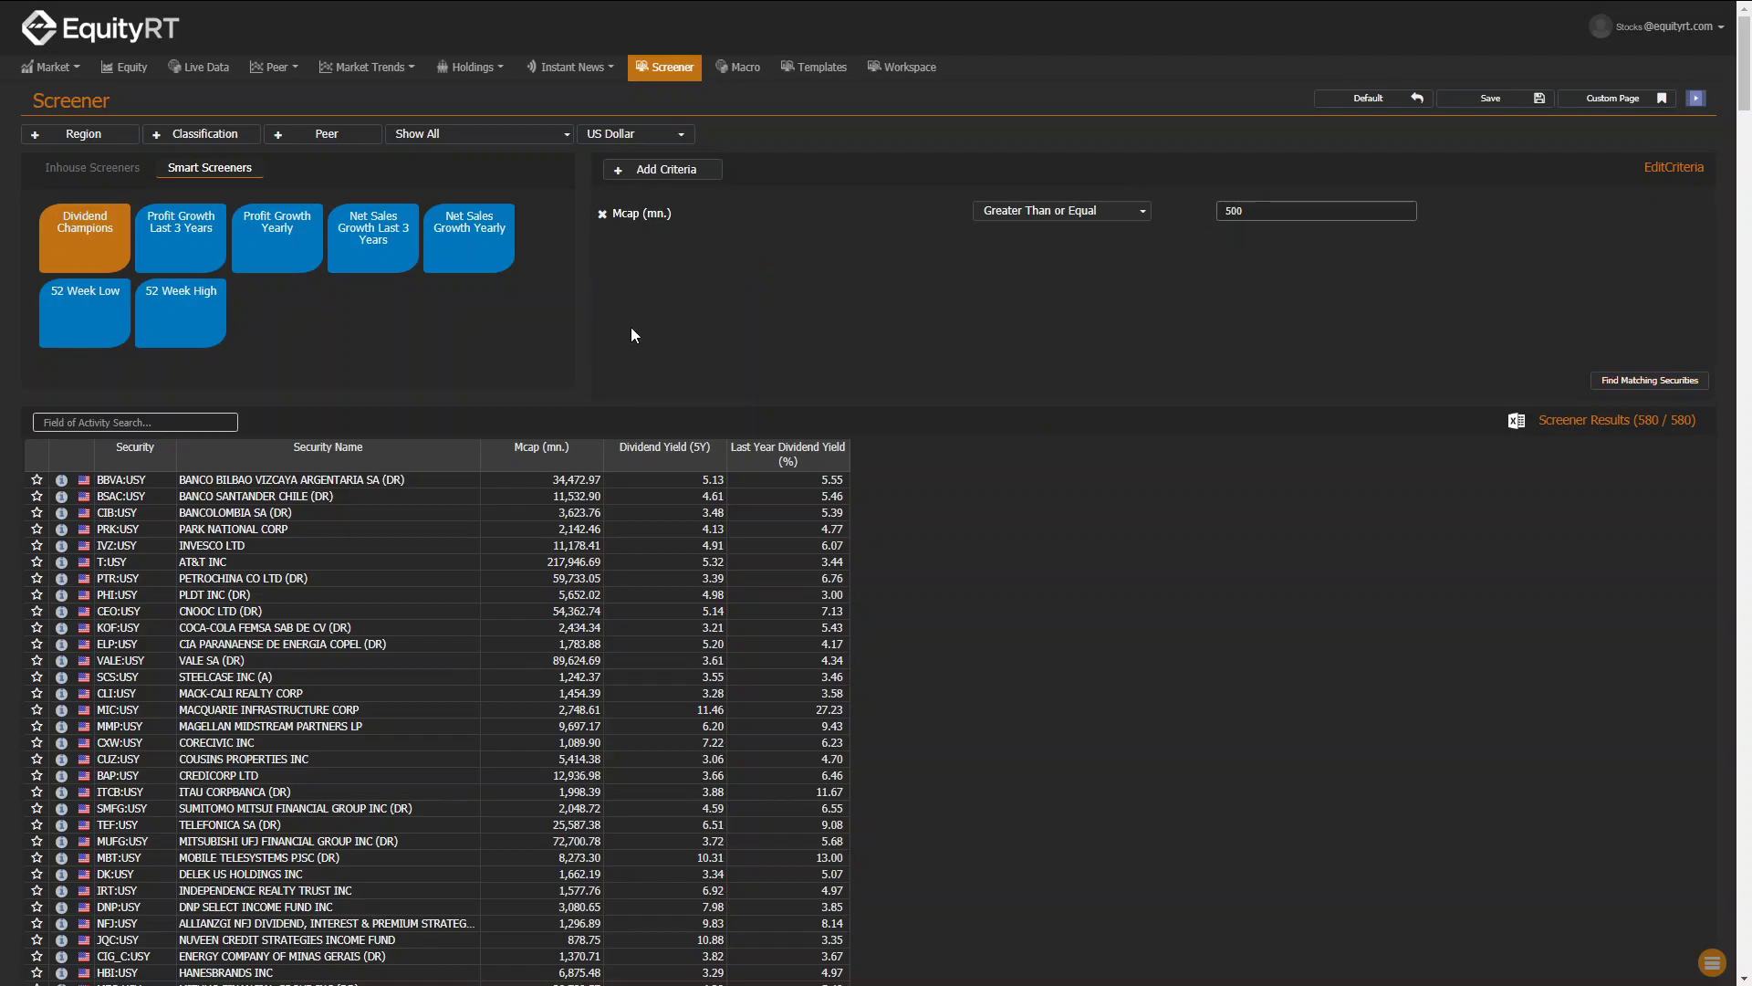
pyautogui.click(671, 179)
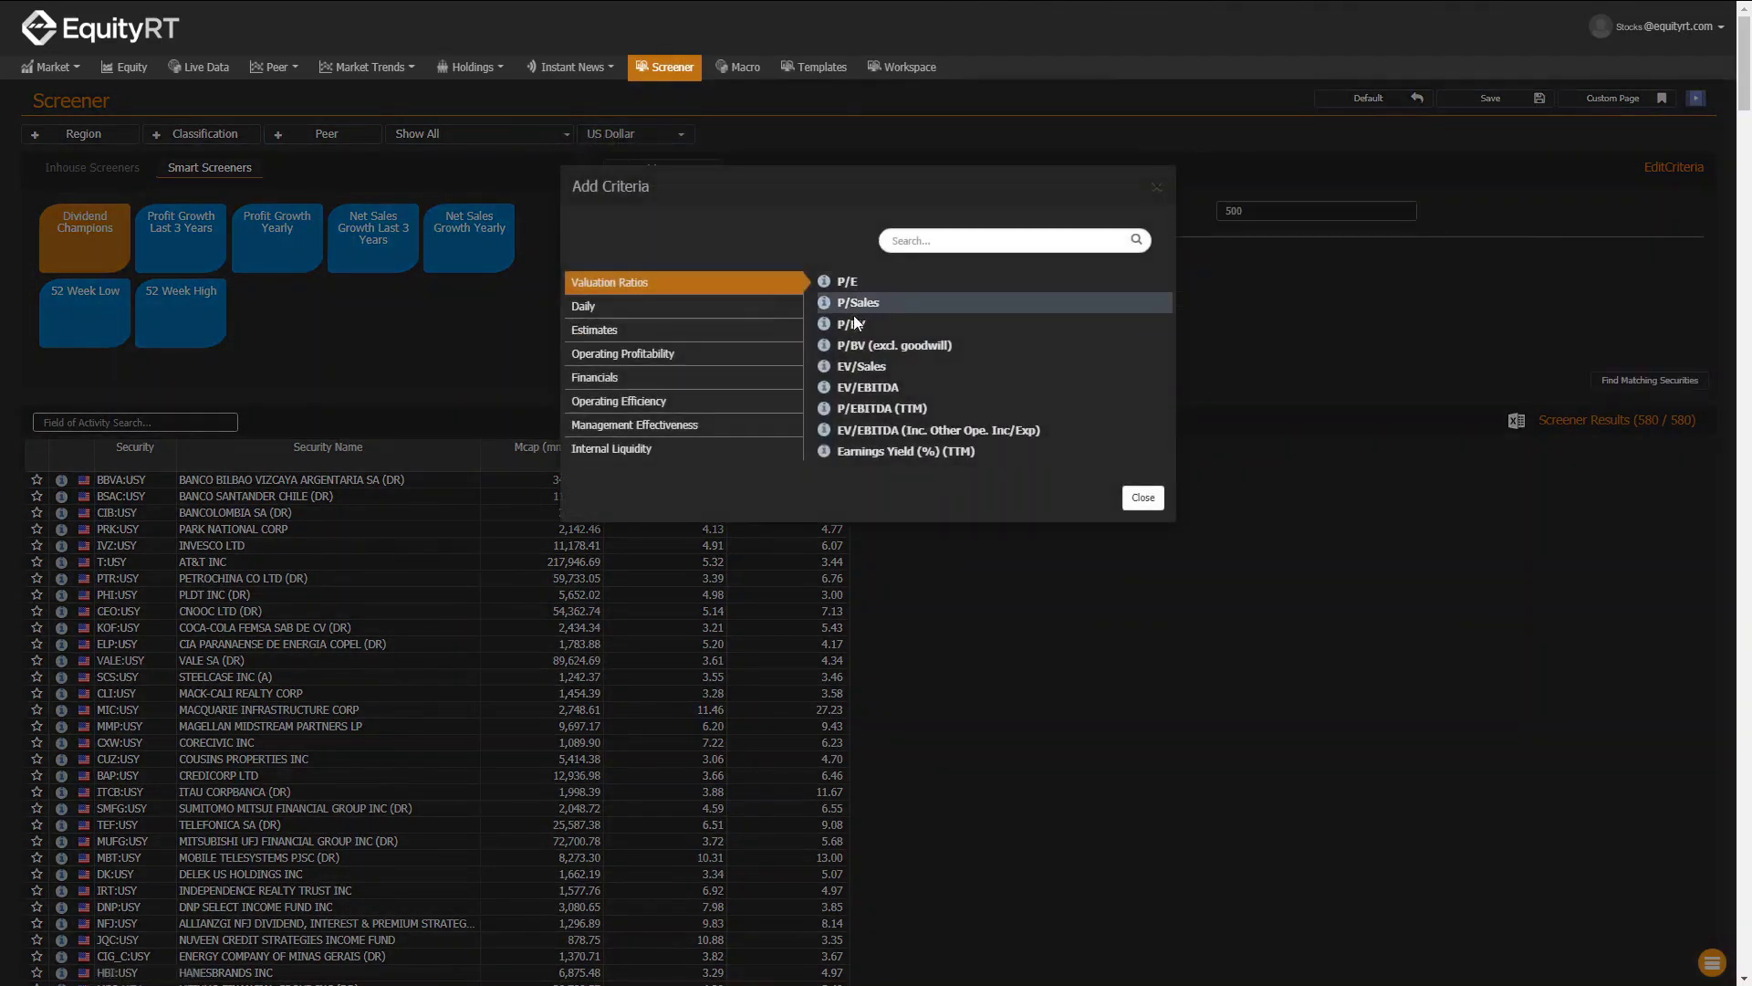
pyautogui.click(1144, 500)
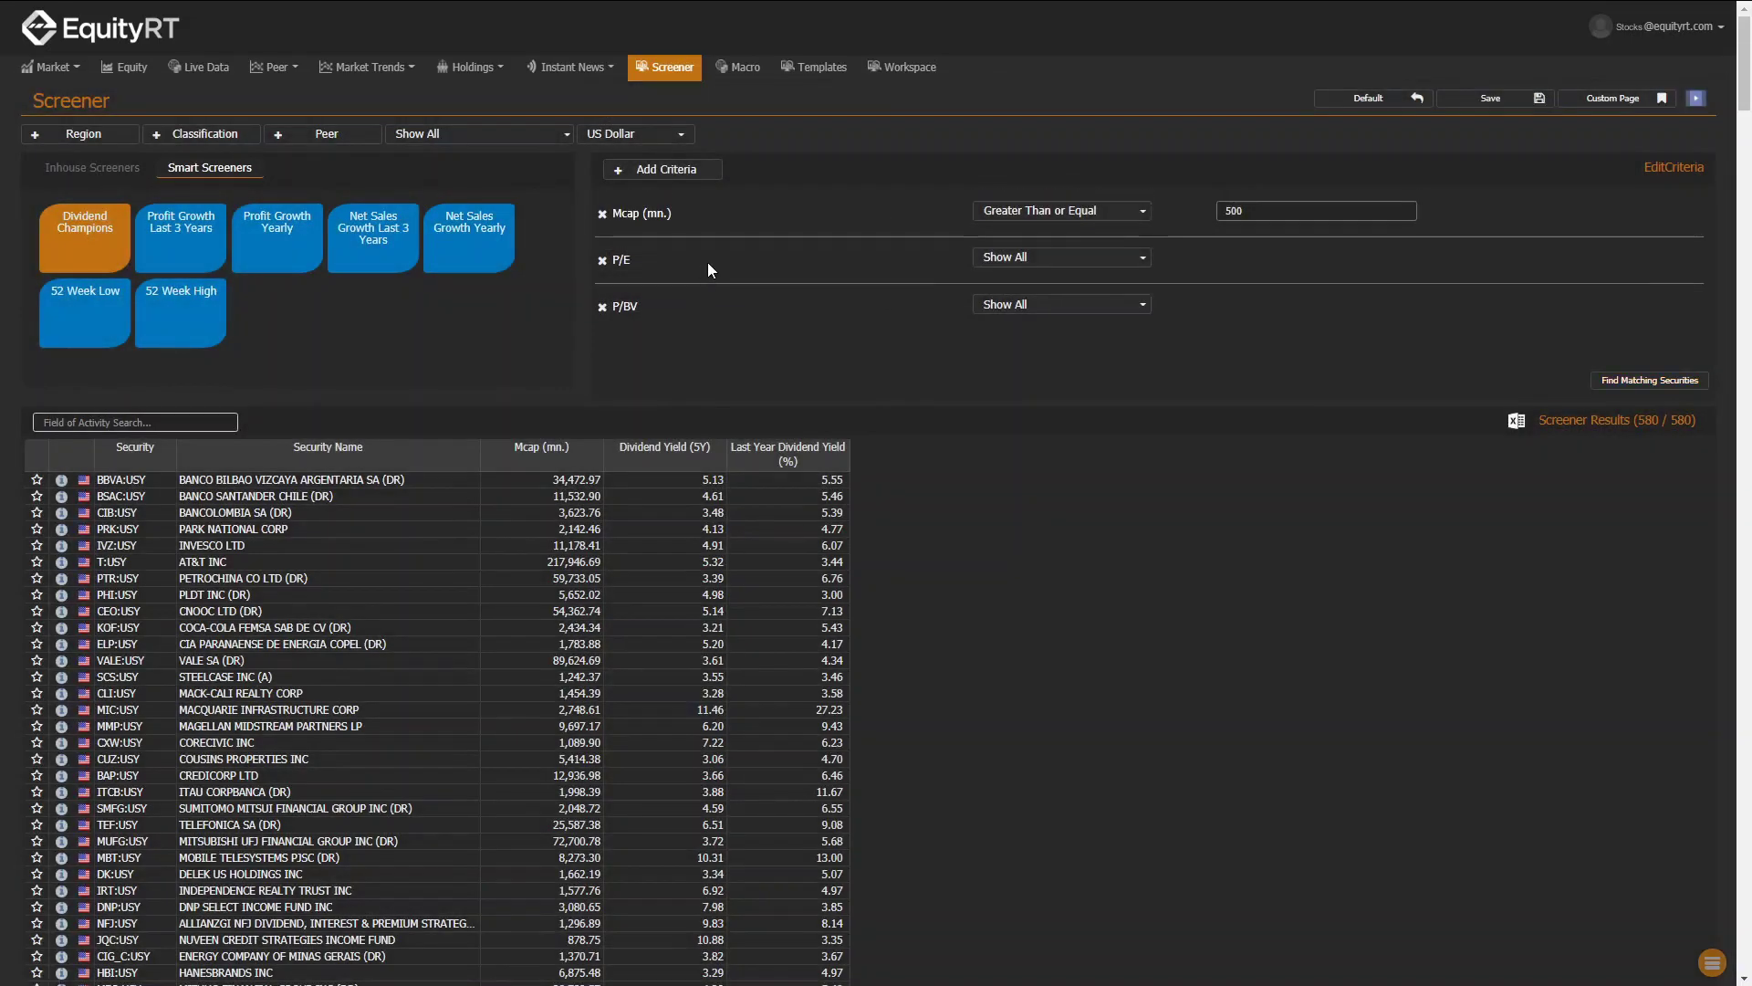
# Set the P/E criterion to greater than or equal to 15.
pyautogui.click(1143, 263)
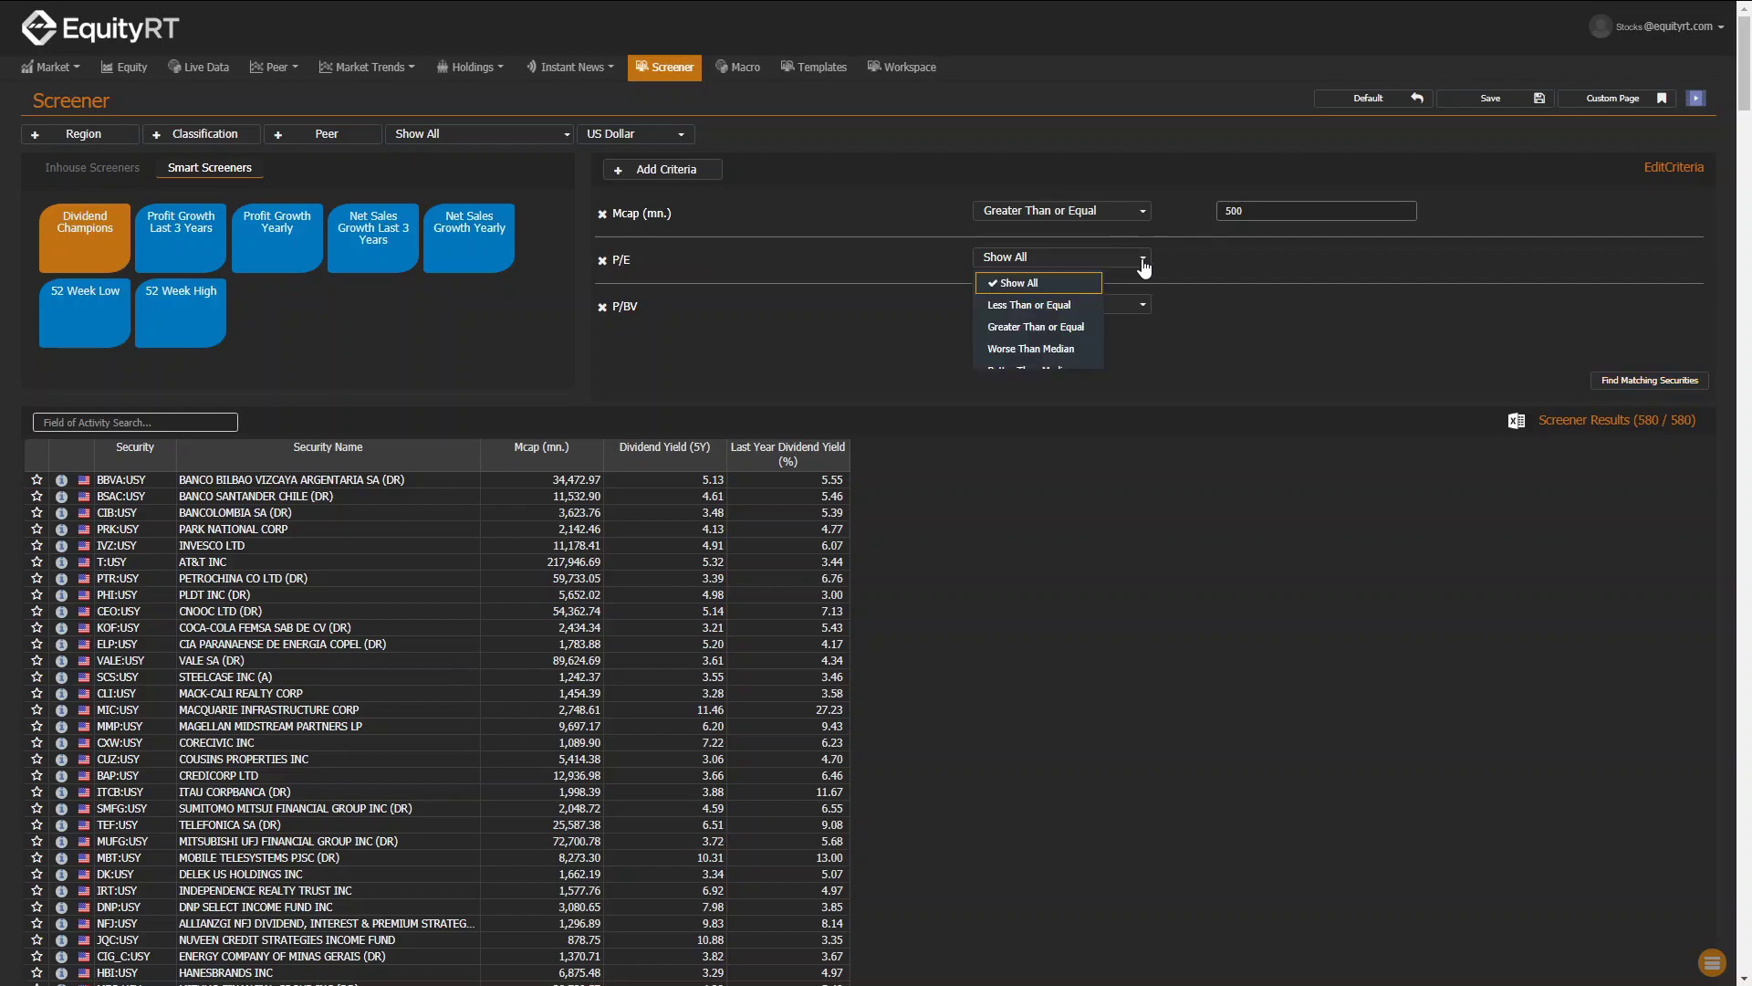
pyautogui.click(1052, 325)
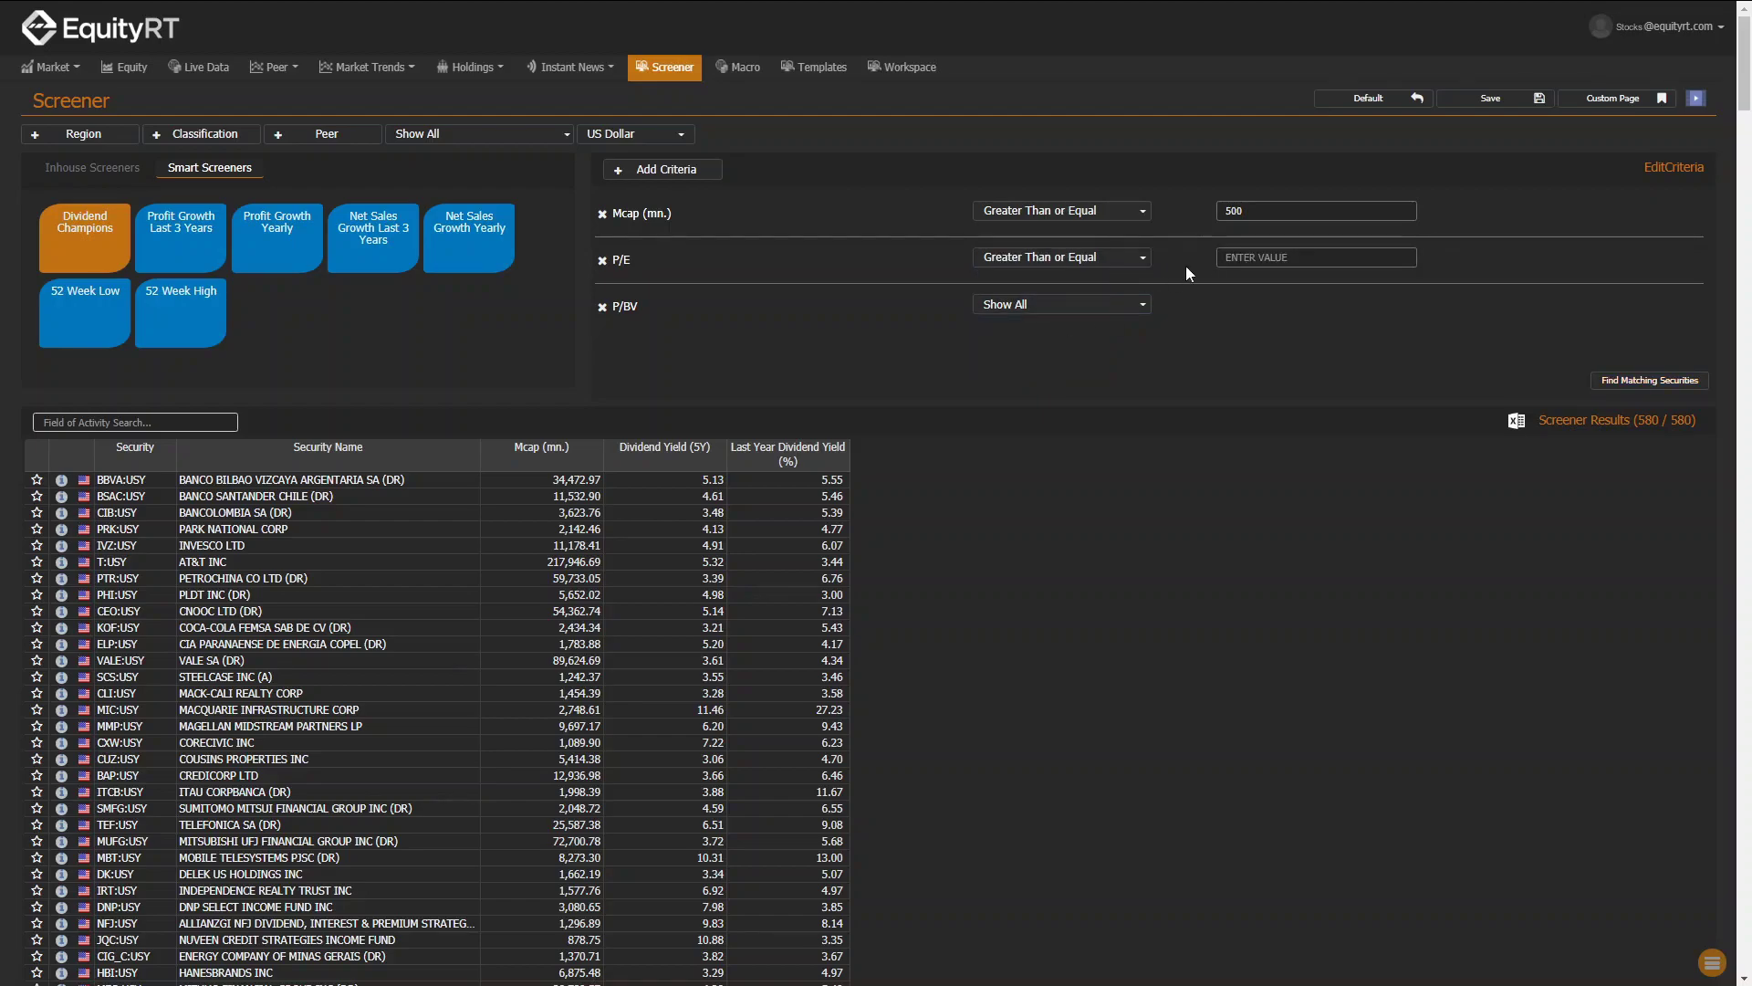
pyautogui.write('1')
pyautogui.write('5')
# Run the screen to list the 104 pharma securities meeting the Mcap and P/E thresholds.
pyautogui.click(1647, 387)
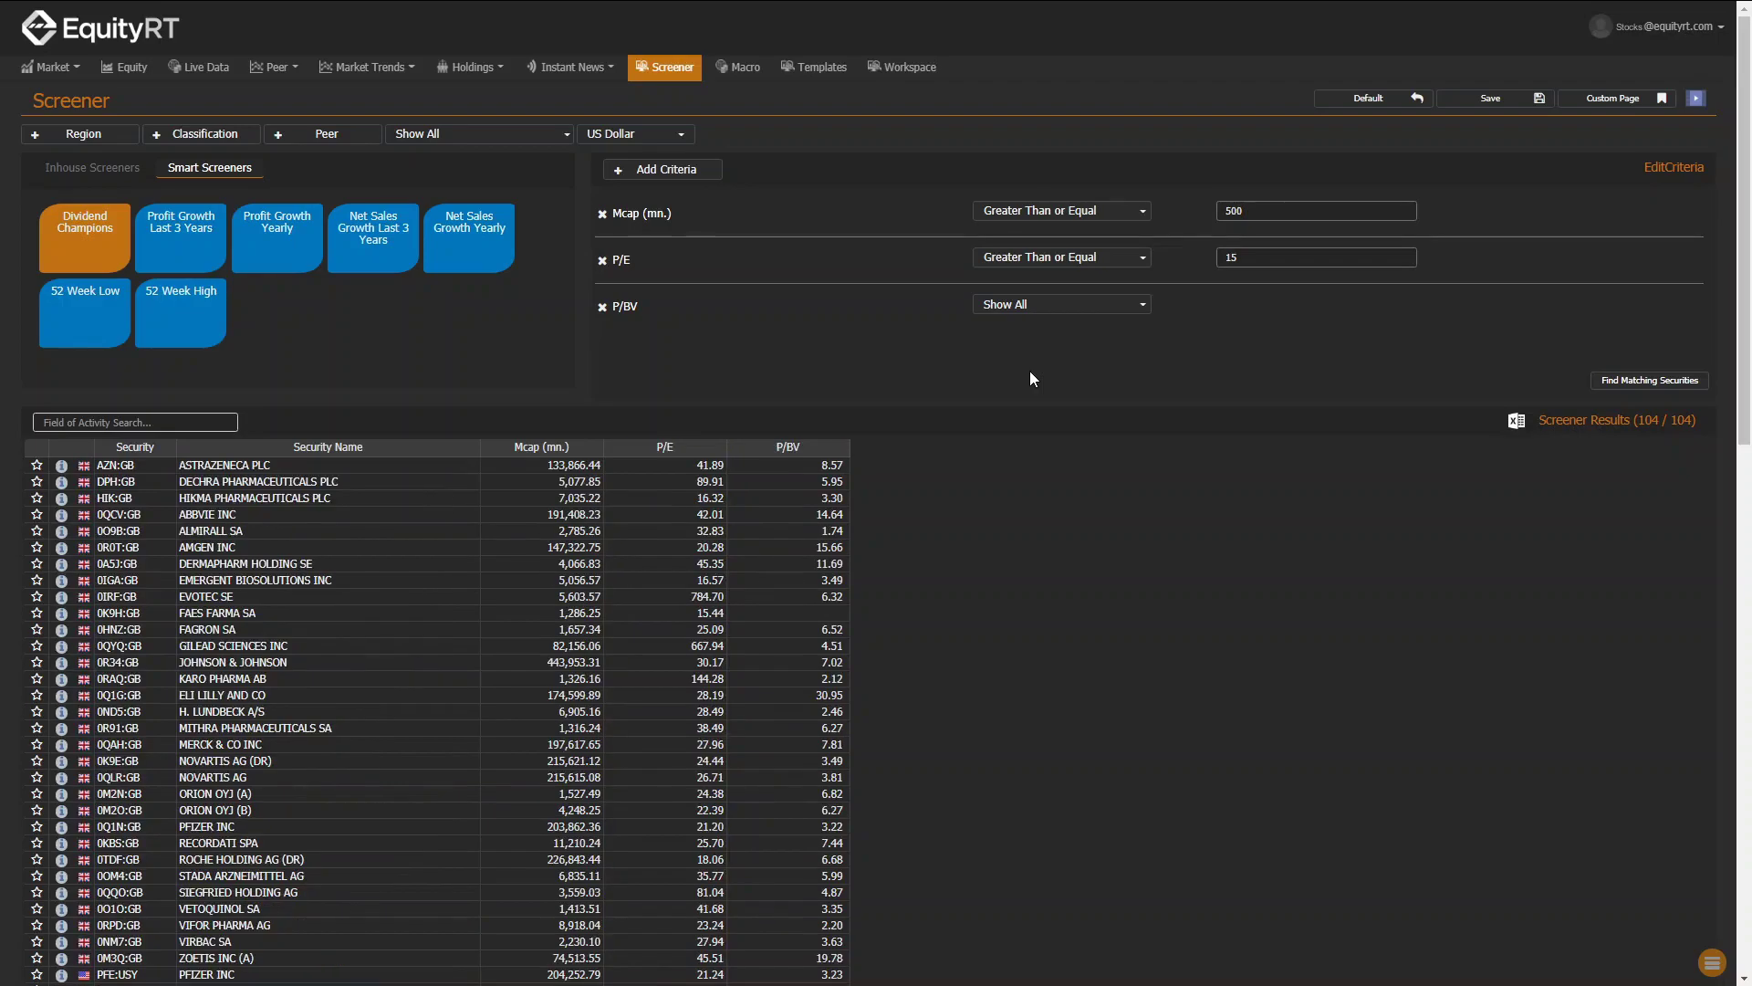
pyautogui.scroll(-2, 346, 561)
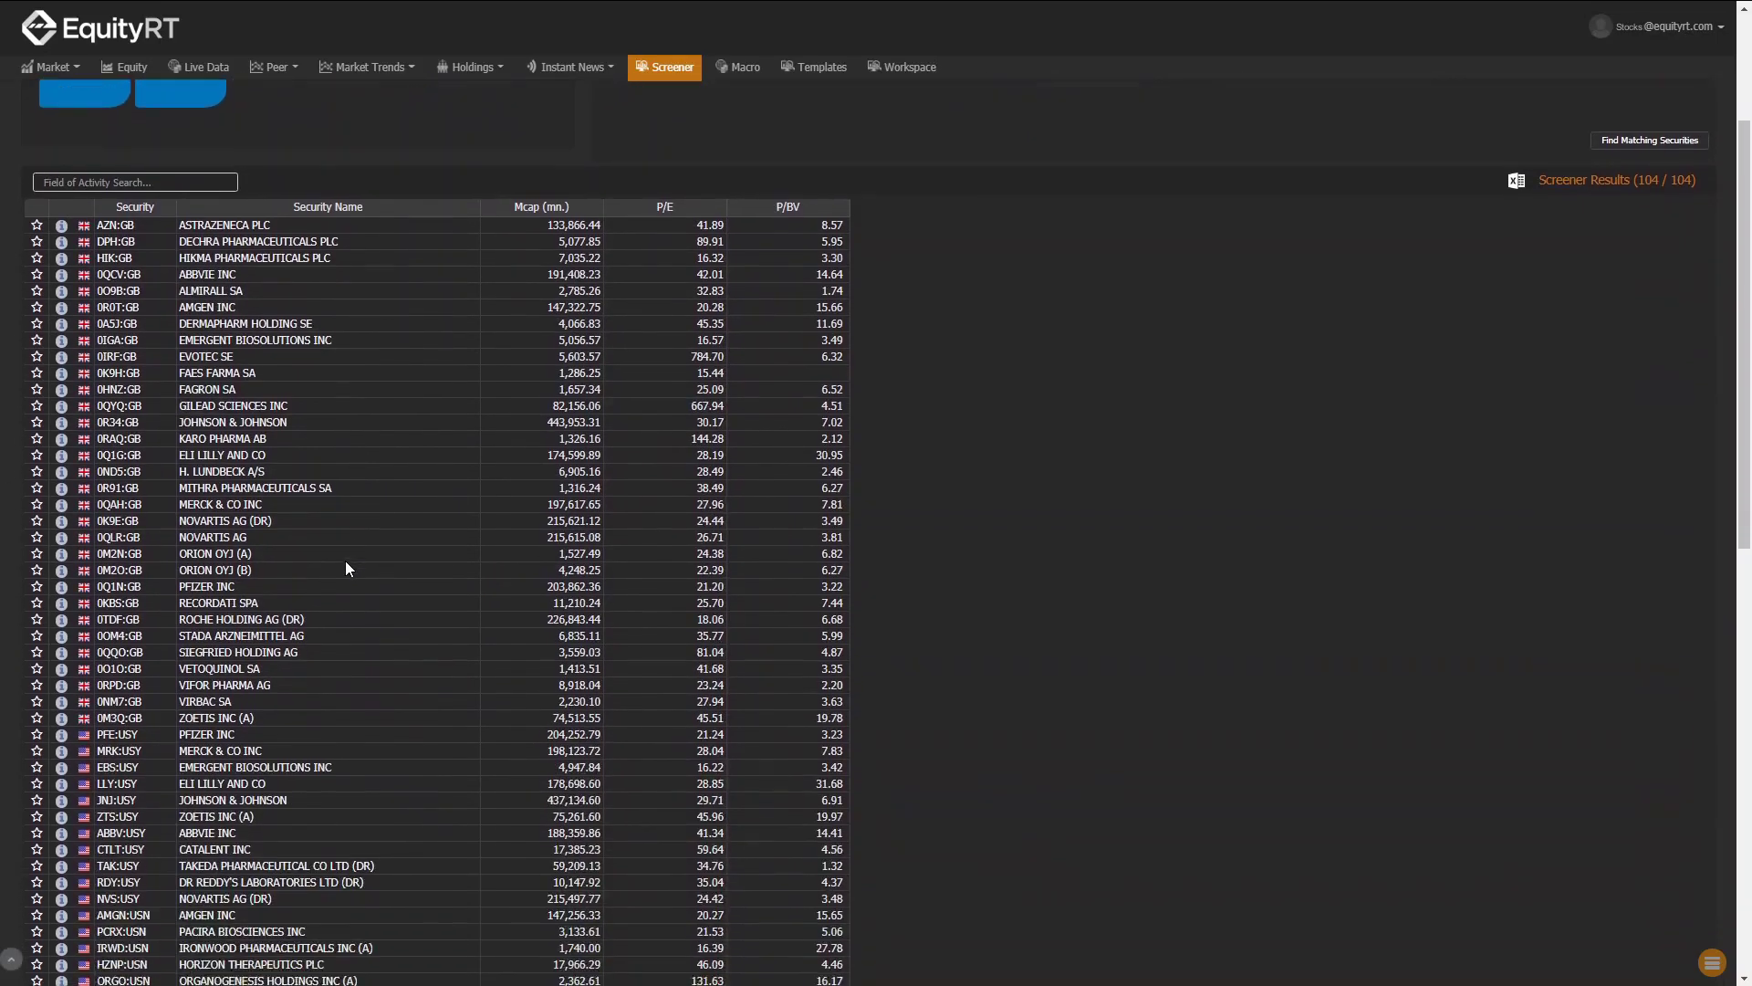
pyautogui.scroll(-2, 346, 560)
pyautogui.scroll(-1, 362, 570)
pyautogui.scroll(-2, 364, 561)
pyautogui.scroll(-2, 364, 556)
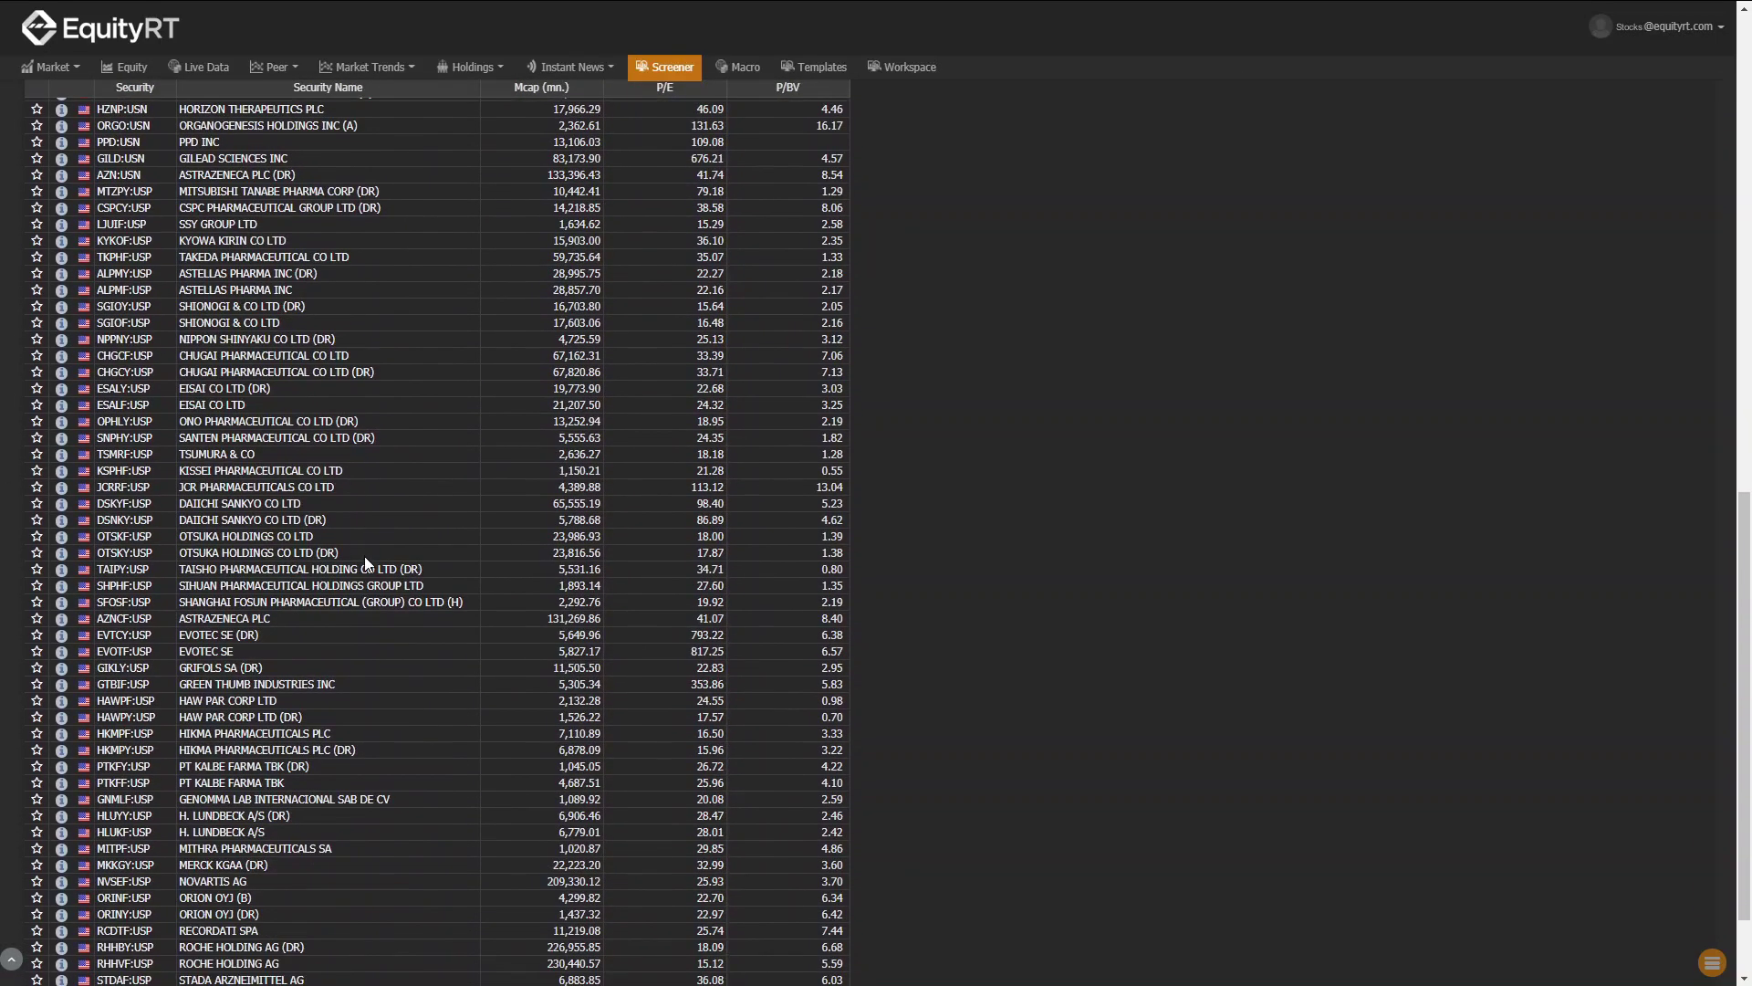
pyautogui.scroll(-1, 364, 556)
pyautogui.scroll(5, 364, 556)
pyautogui.scroll(1, 369, 554)
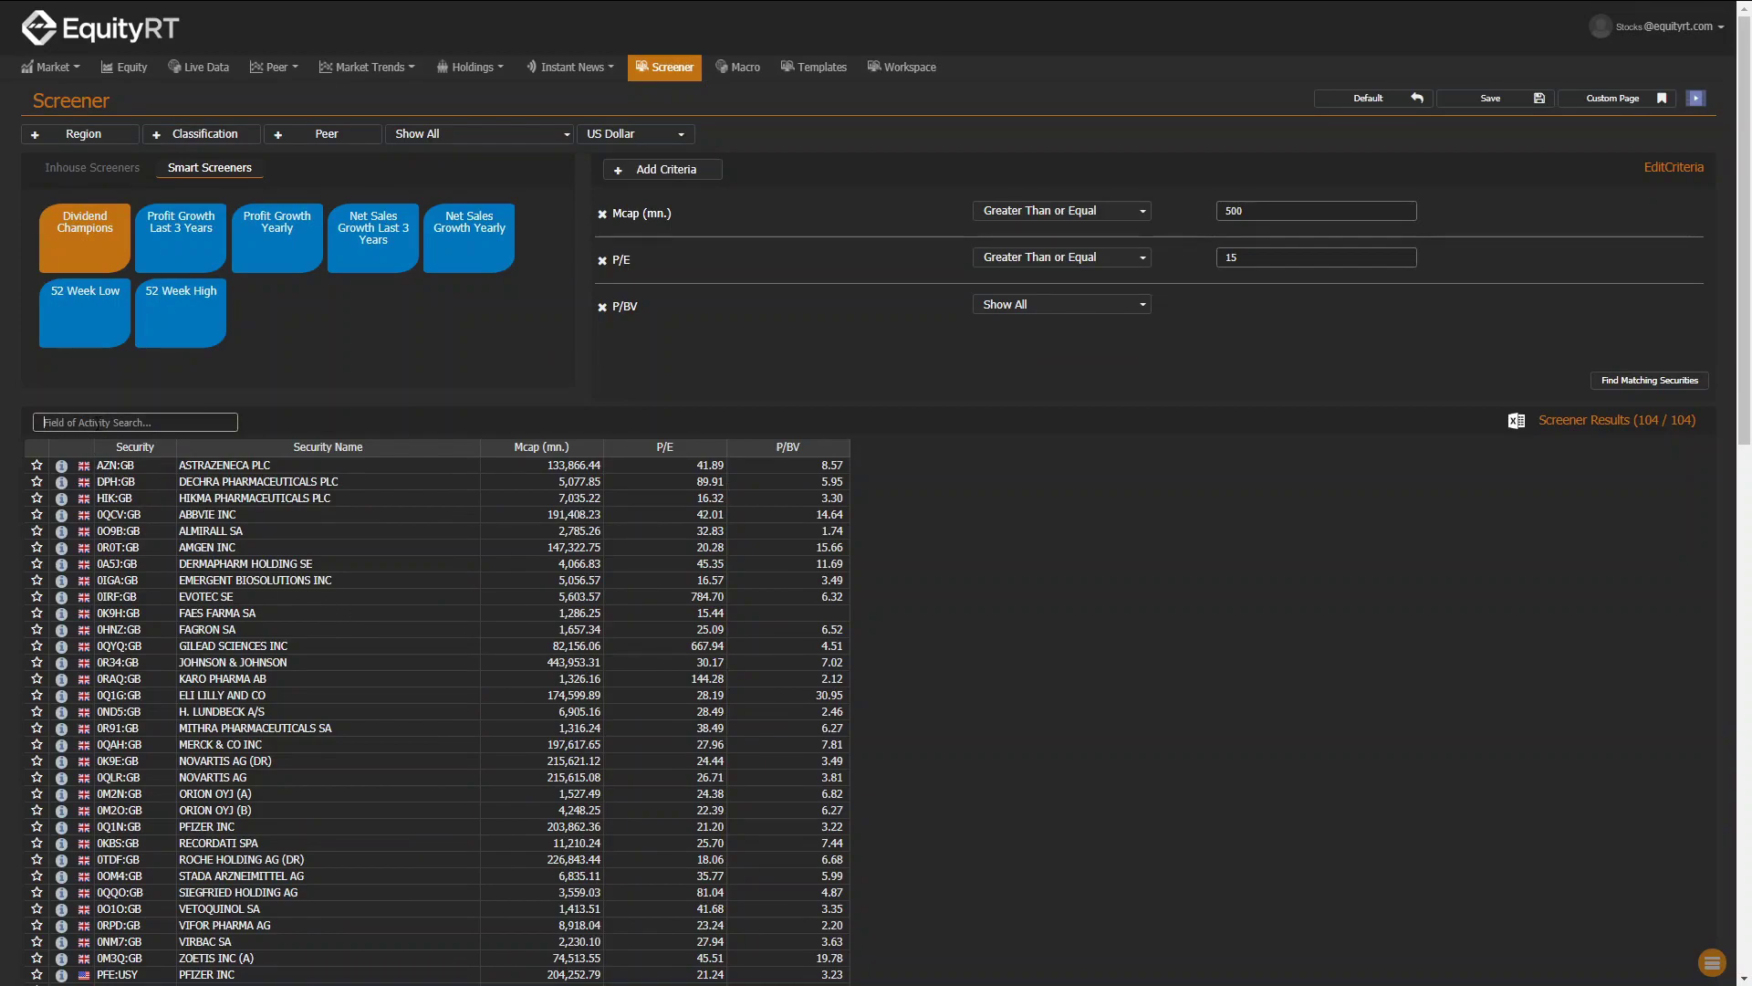
# Filter the results by field of activity 'vaccines' down to nine firms.
pyautogui.click(97, 423)
pyautogui.write('vac')
pyautogui.write('cin')
pyautogui.write('es')
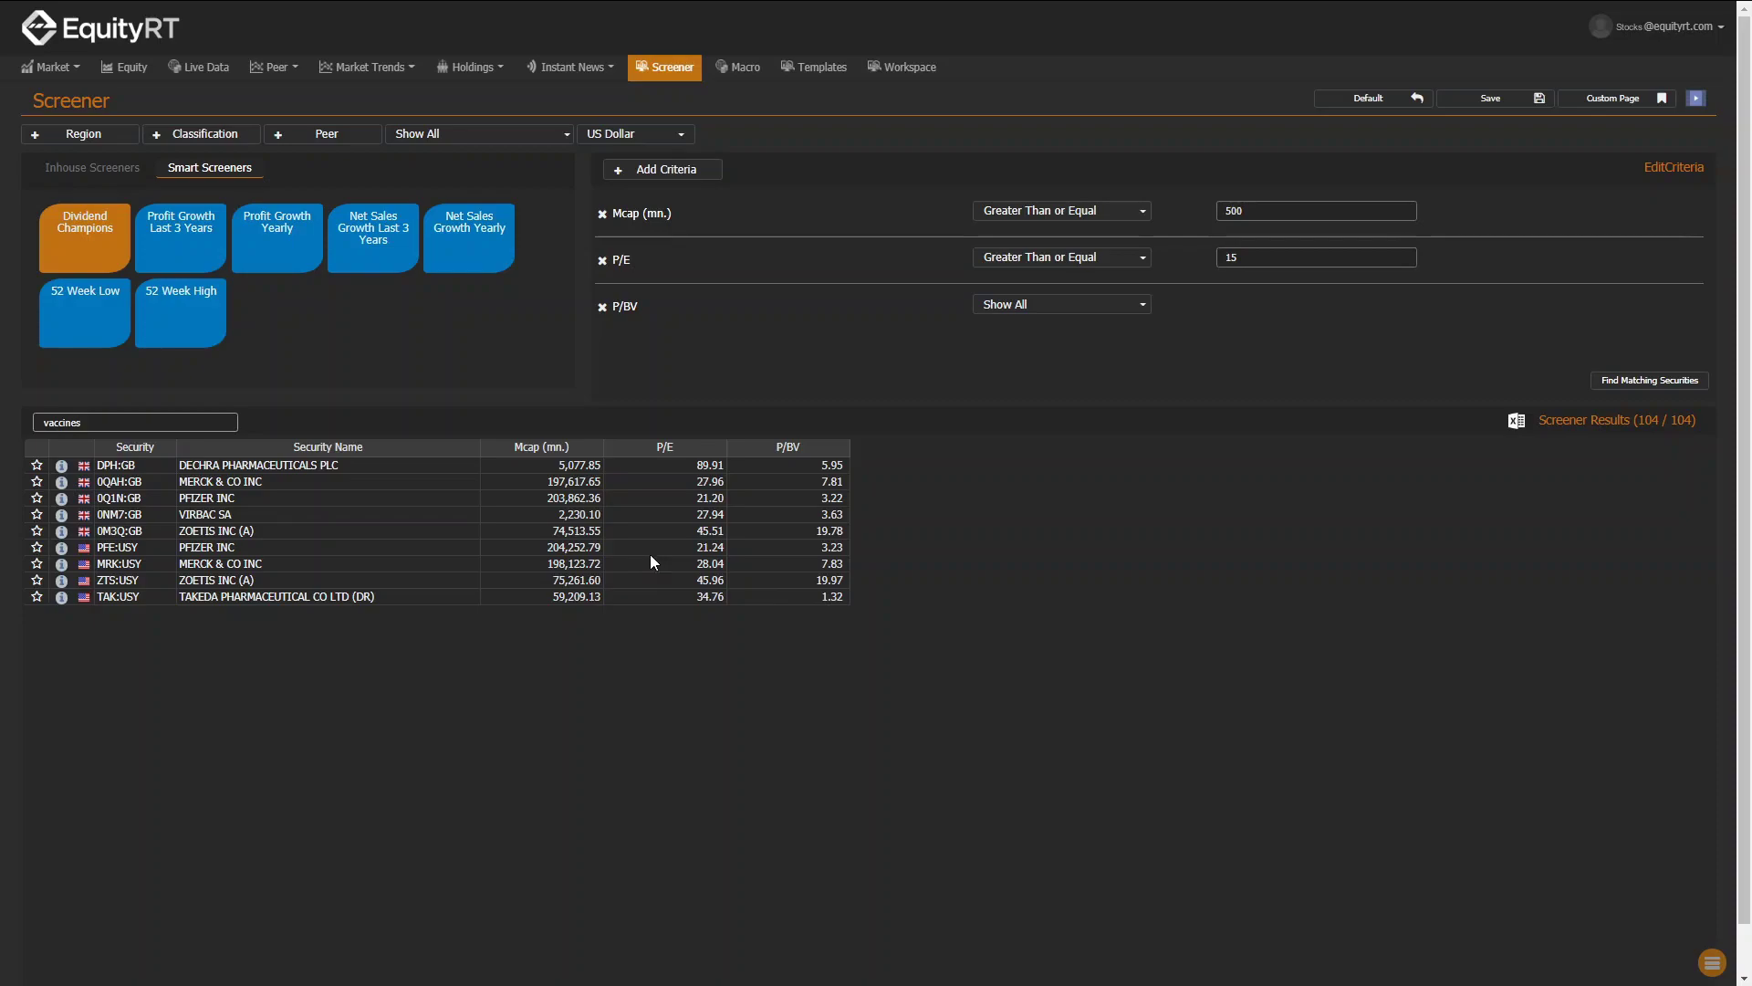
# Open Custom Page saving, then the Network Module's Create Network dialog from the account menu.
pyautogui.click(1501, 104)
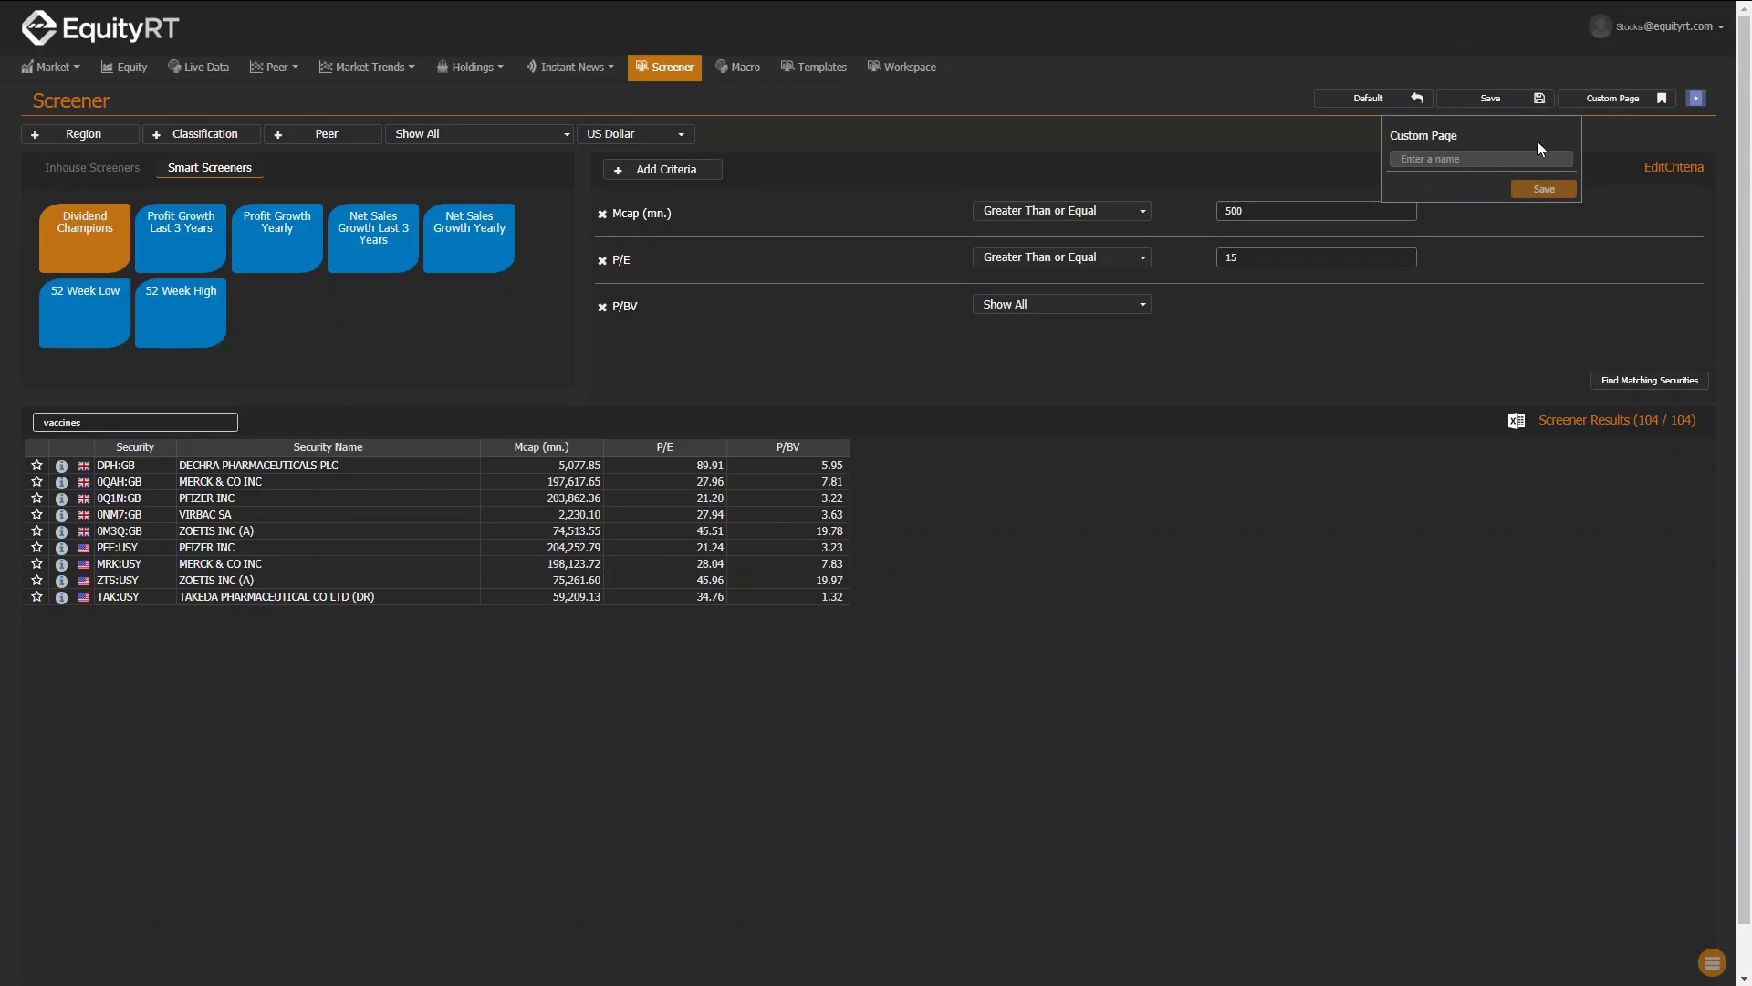
pyautogui.click(1664, 26)
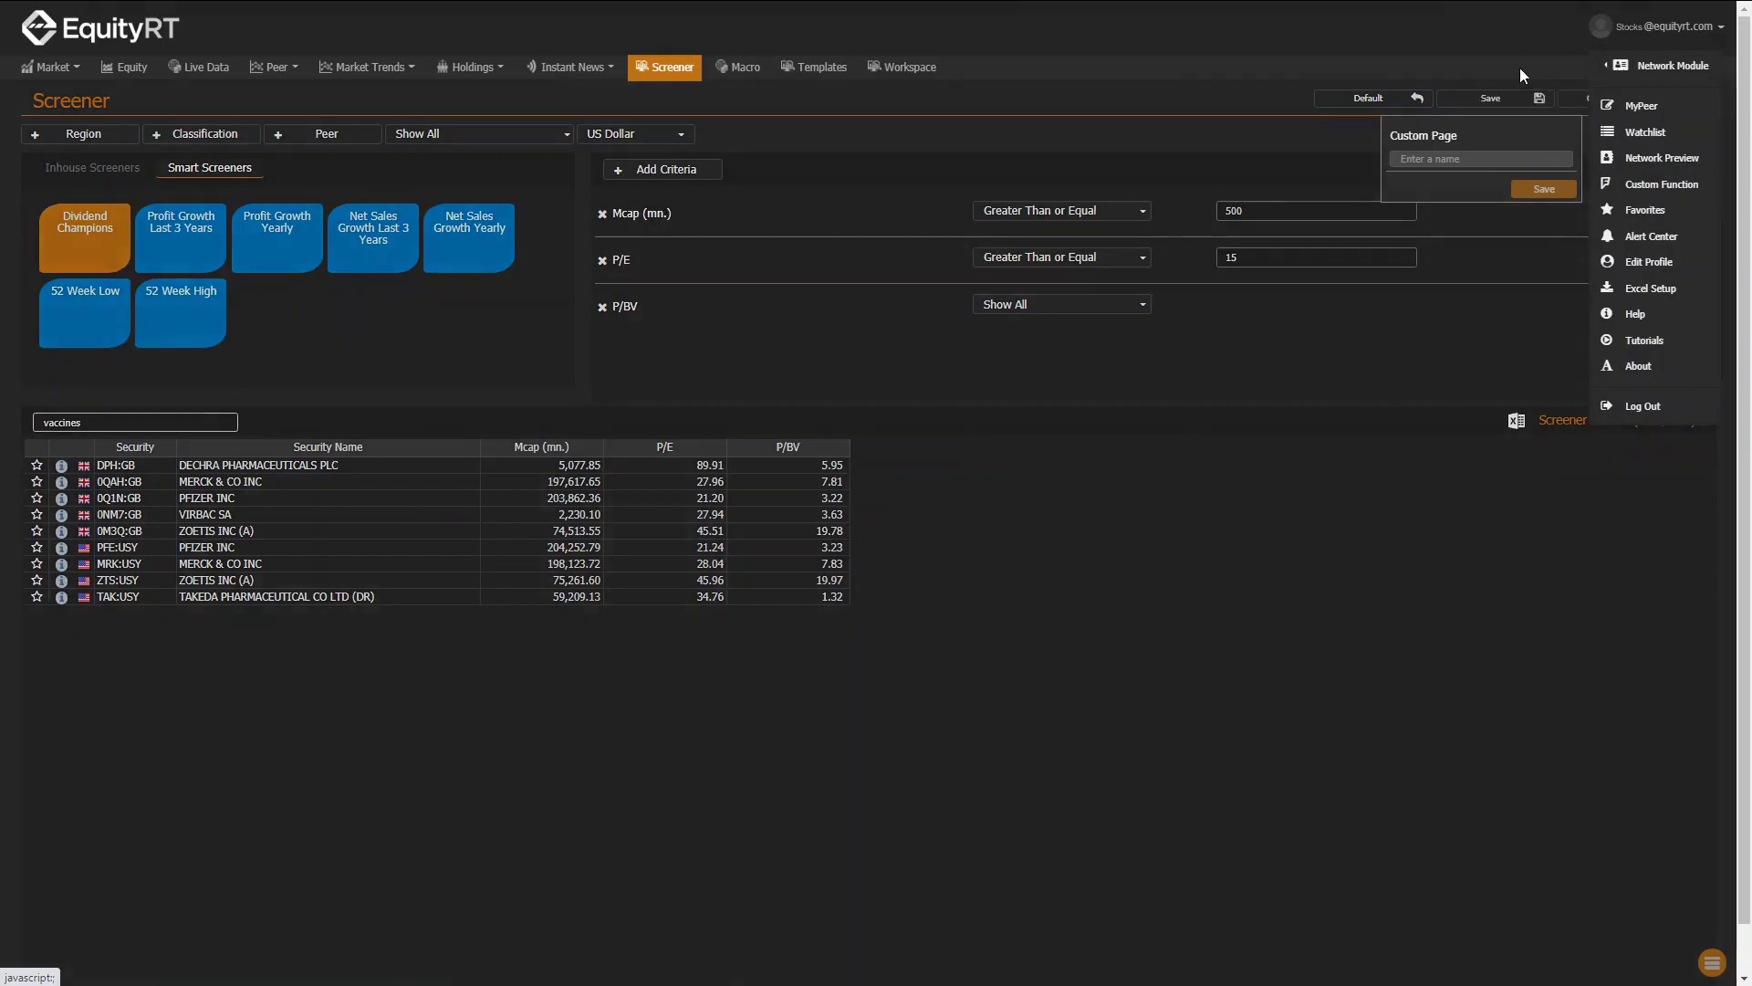
pyautogui.click(1524, 74)
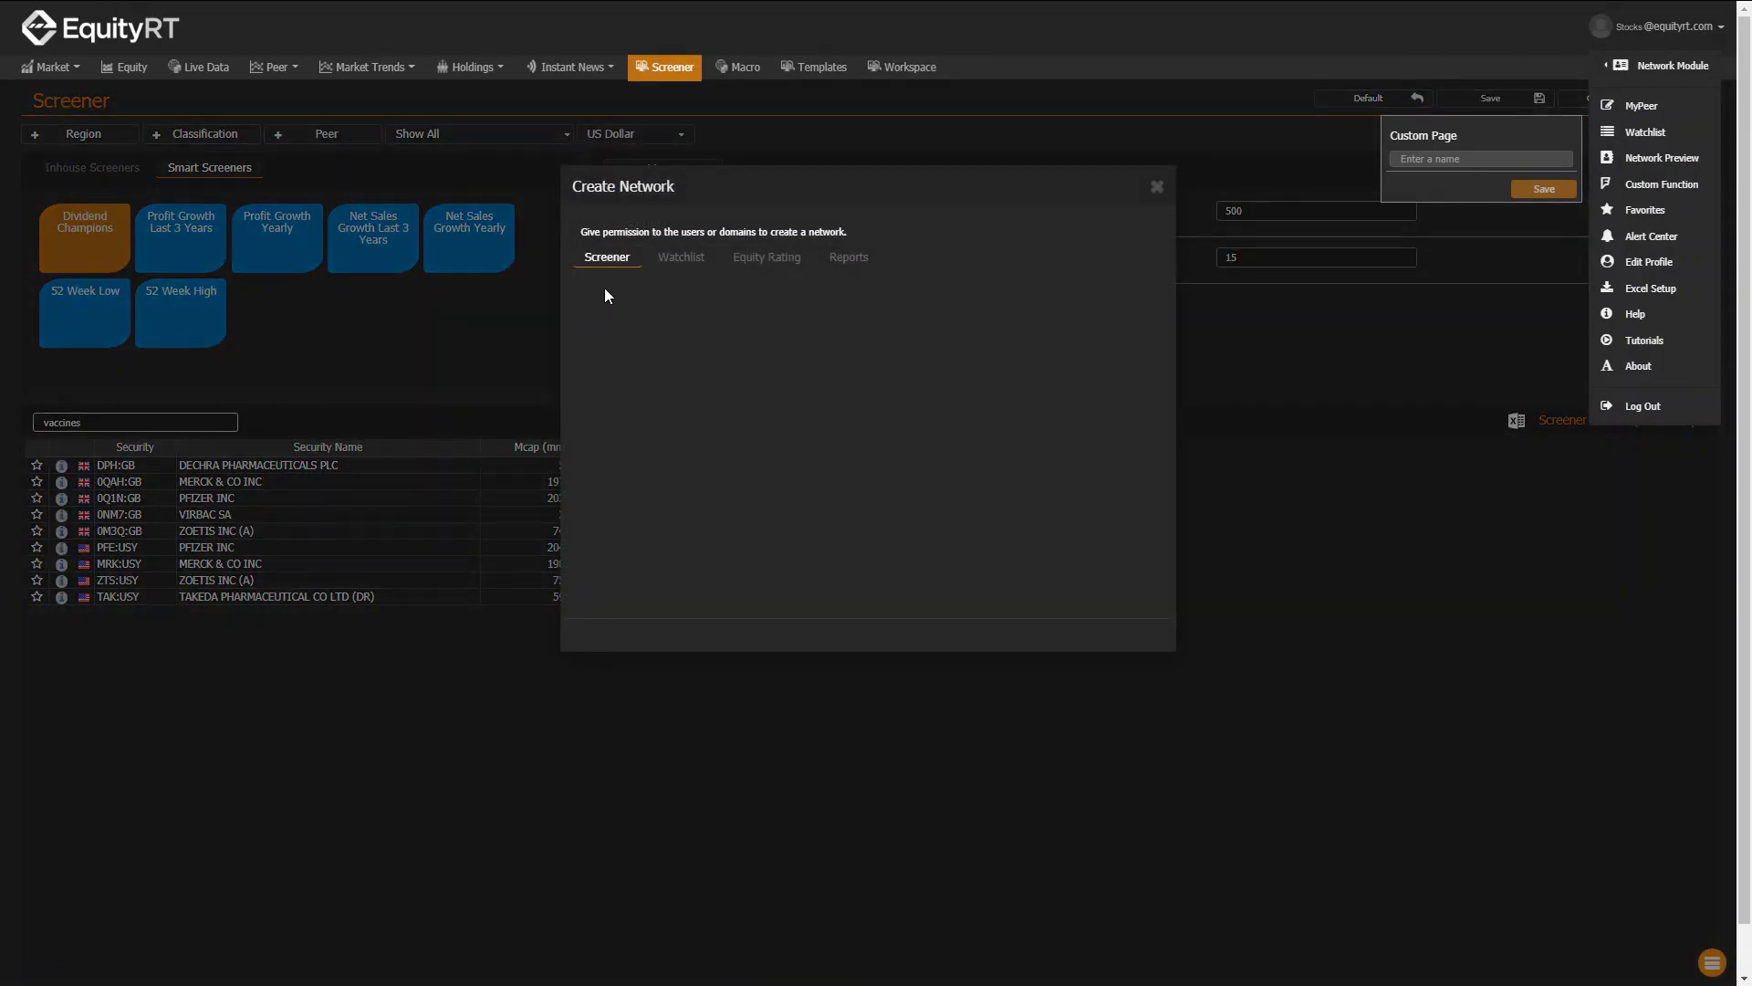